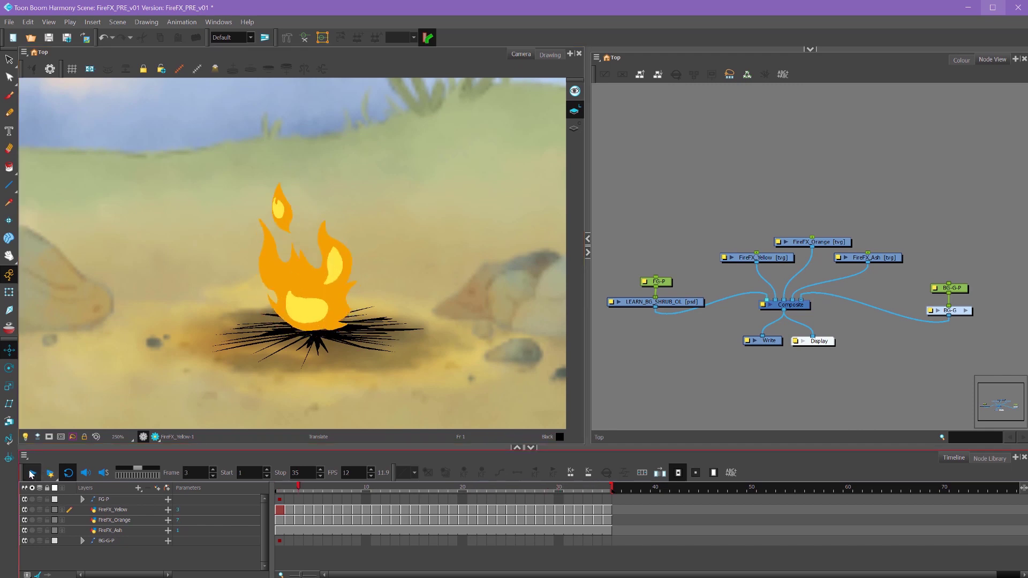
Step: Return to frame 1 and toggle the visibility of the FireFX_Yellow and FireFX_Orange layers off and back on
click(326, 509)
drag(296, 487, 261, 493)
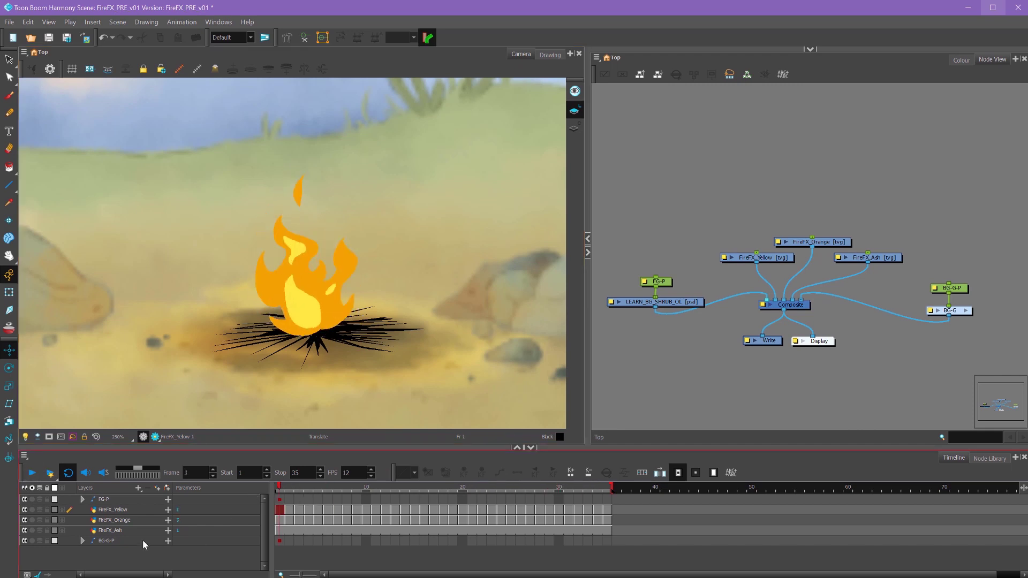
click(25, 510)
click(24, 510)
click(25, 519)
click(24, 520)
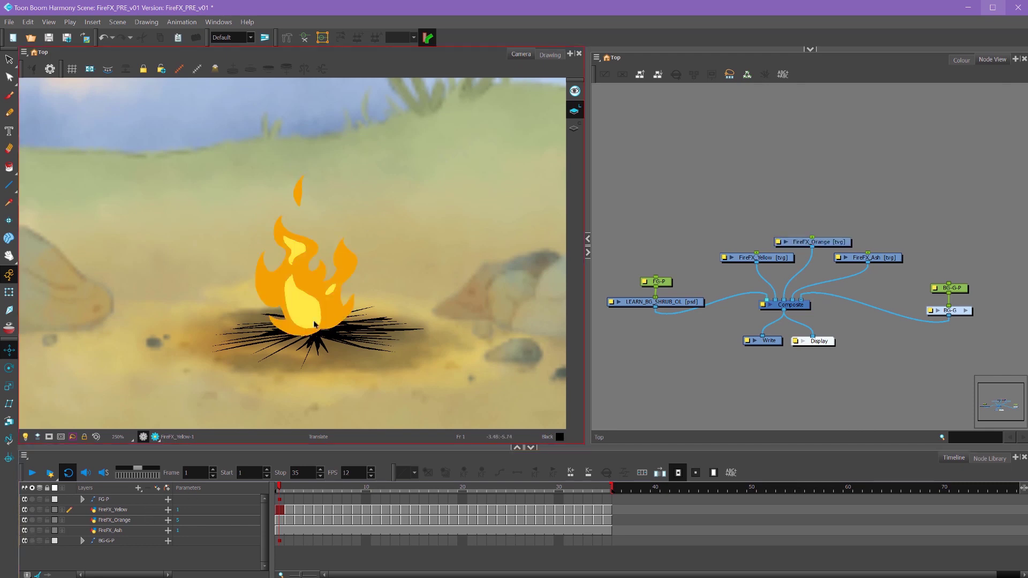
Step: Try grouping the FireFX_Yellow and FireFX_Orange layers without adding a composite
click(123, 520)
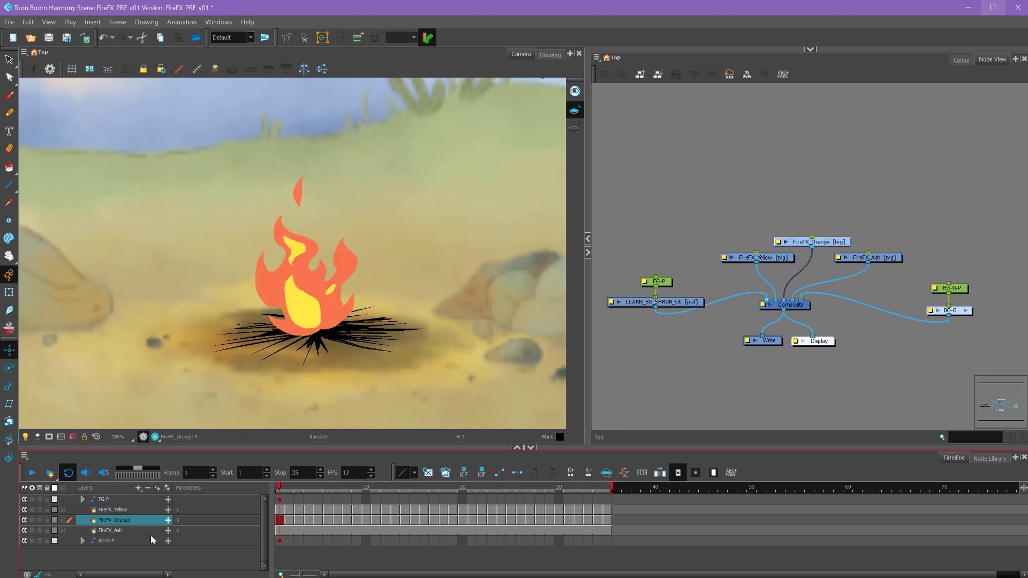
click(118, 510)
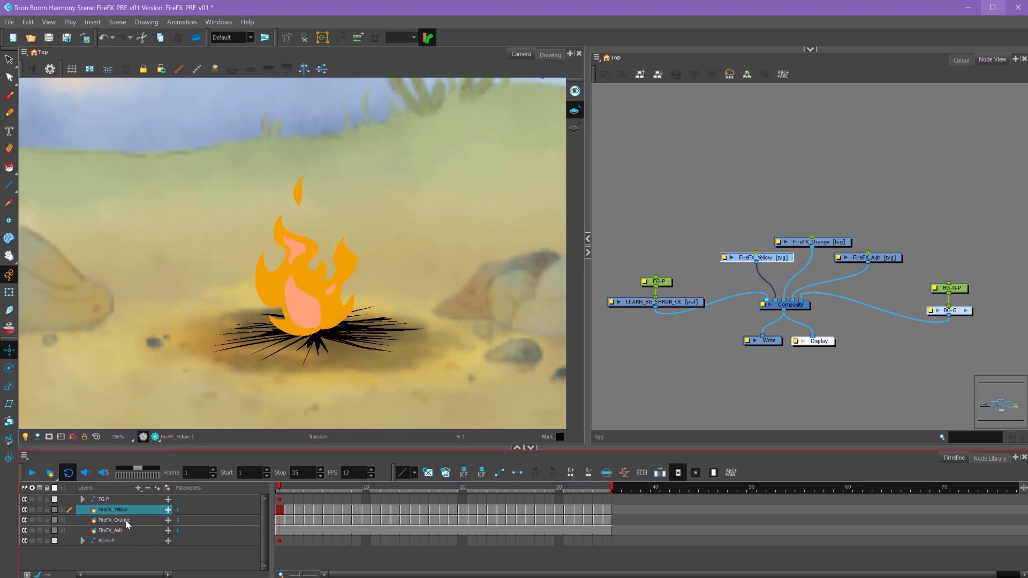
ctrl+click(124, 518)
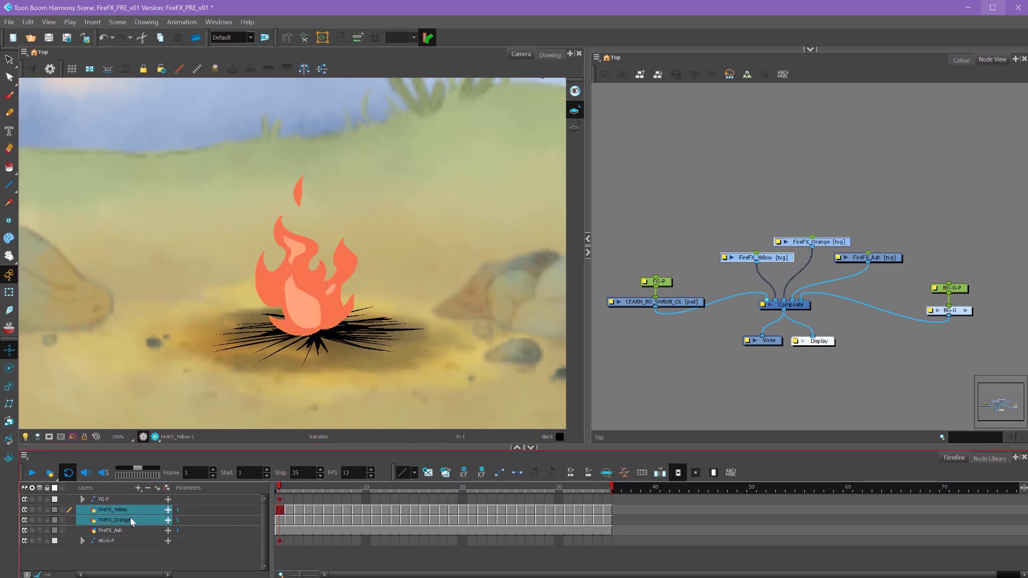
right_click(129, 516)
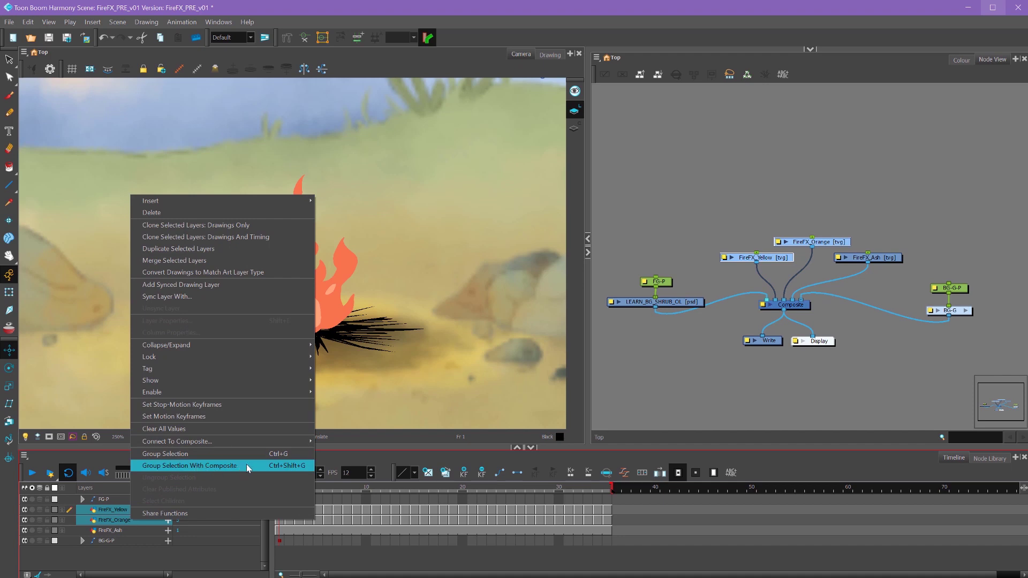
click(175, 455)
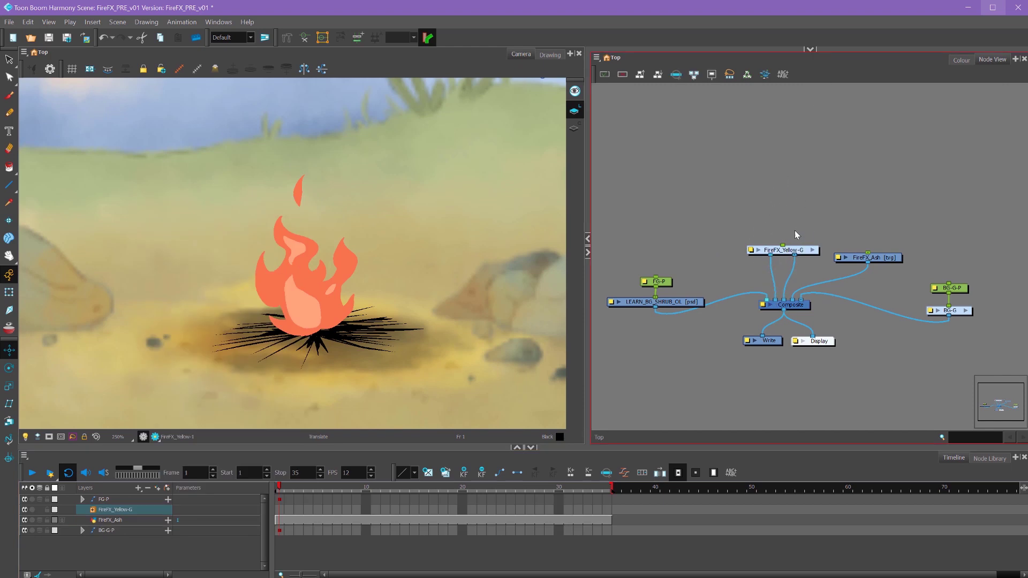
Step: Look inside the FireFX_Yellow-G group, return to the top level and undo the grouping
click(812, 250)
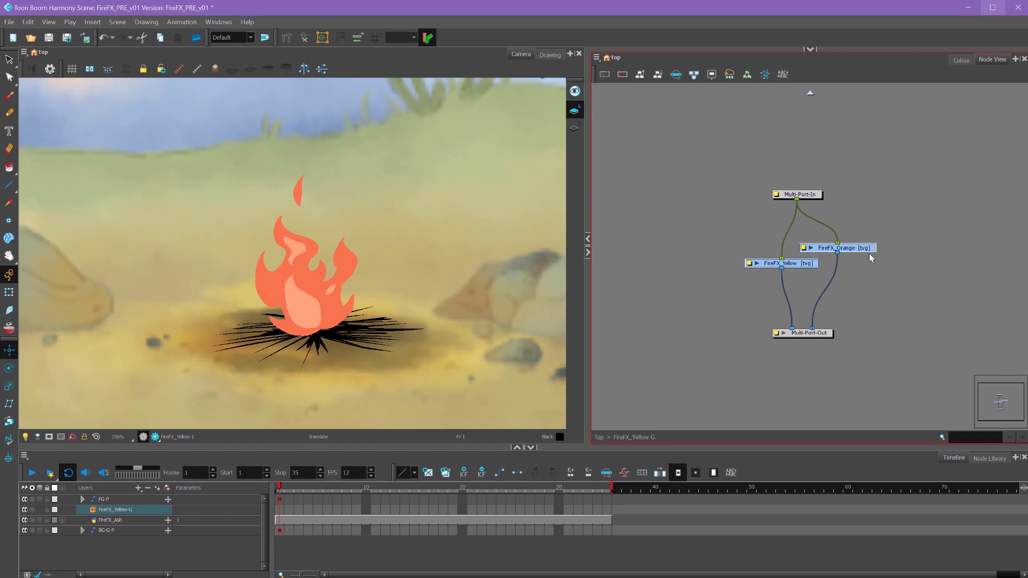
click(810, 93)
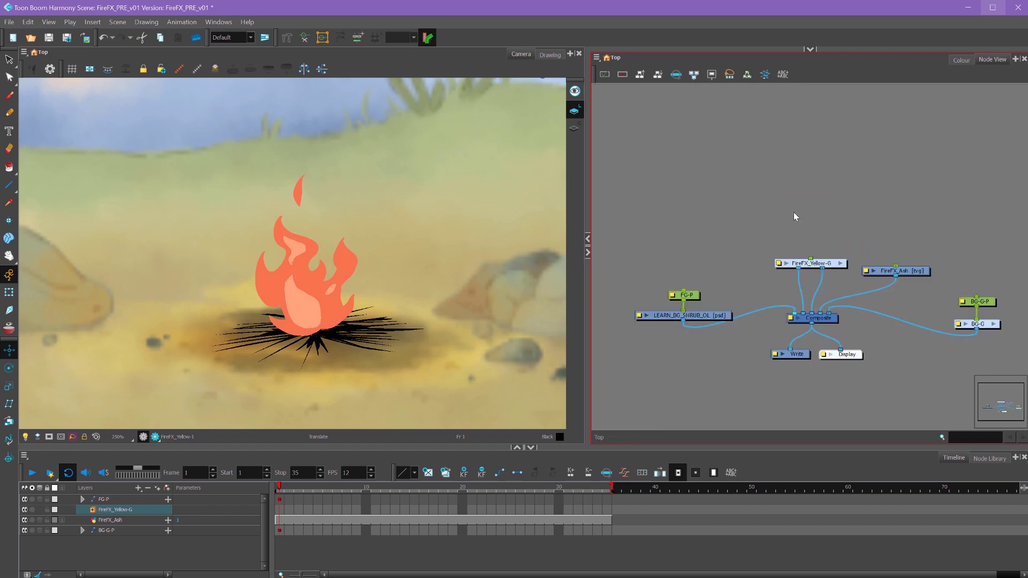
click(839, 288)
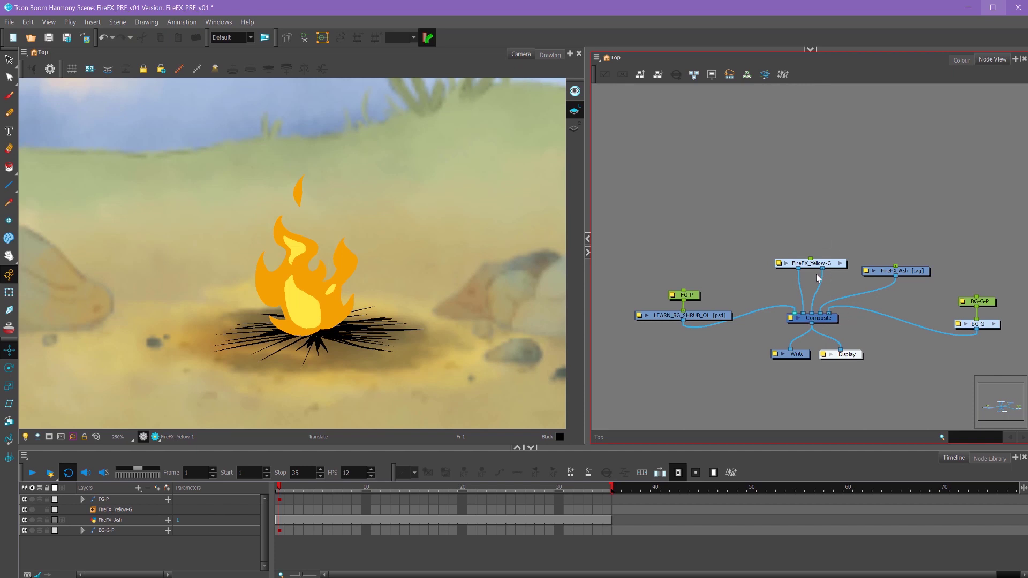
key(ctrl+z)
Step: Group the FireFX_Yellow and FireFX_Orange layers with a composite and place the group node above the main Composite
click(117, 511)
shift+click(124, 519)
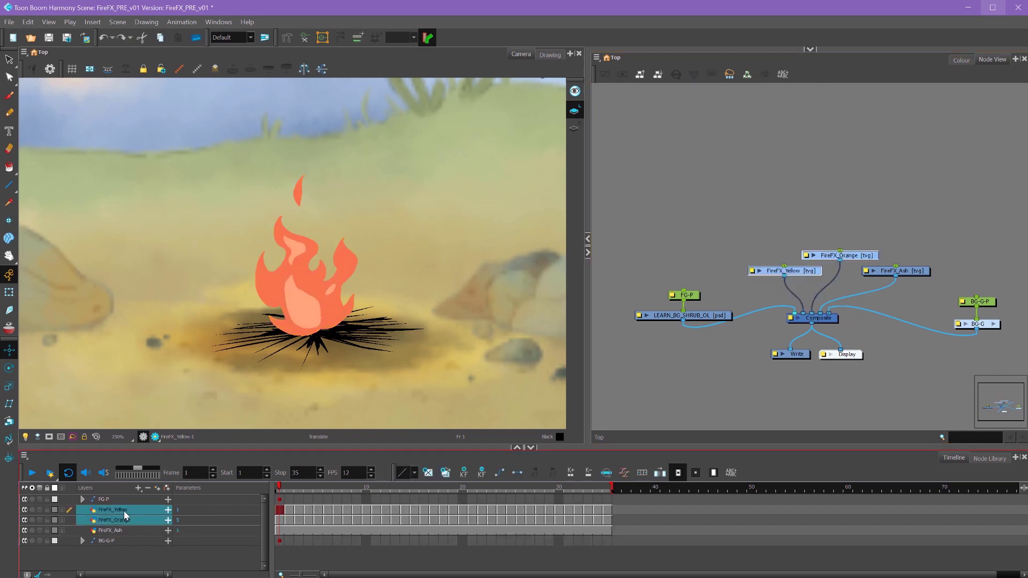
right_click(124, 510)
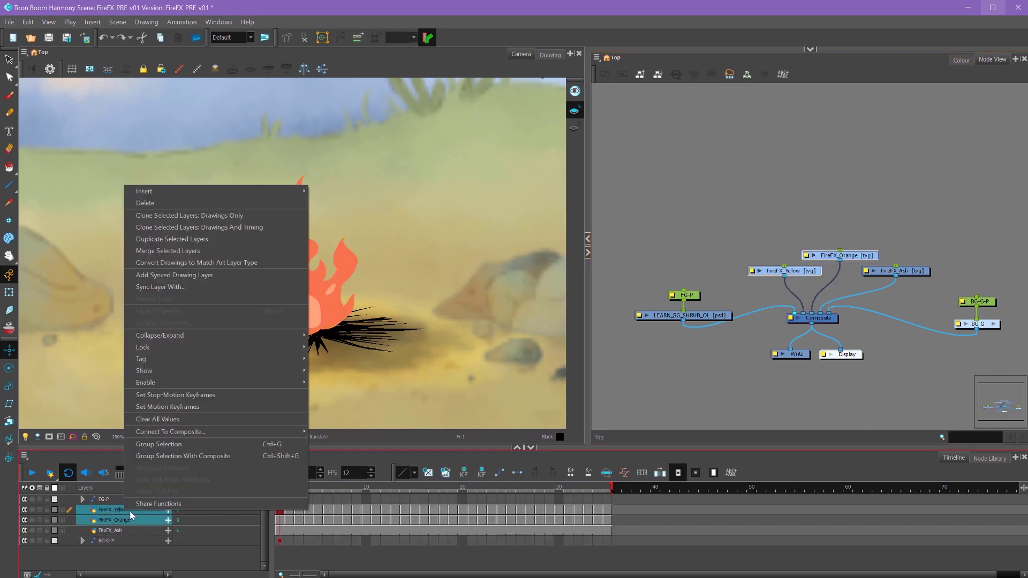
click(194, 456)
drag(602, 342, 817, 232)
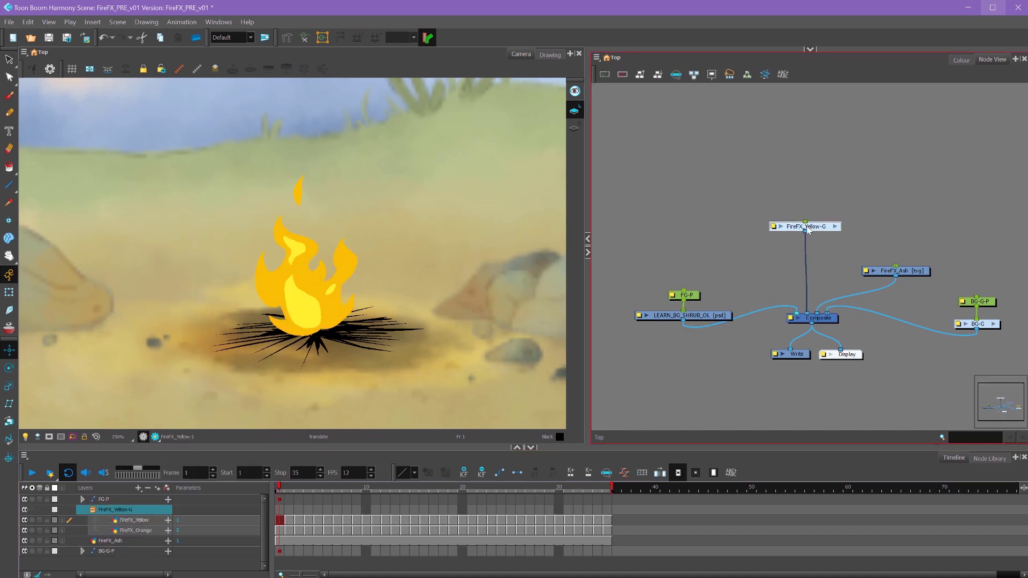
drag(811, 229, 804, 223)
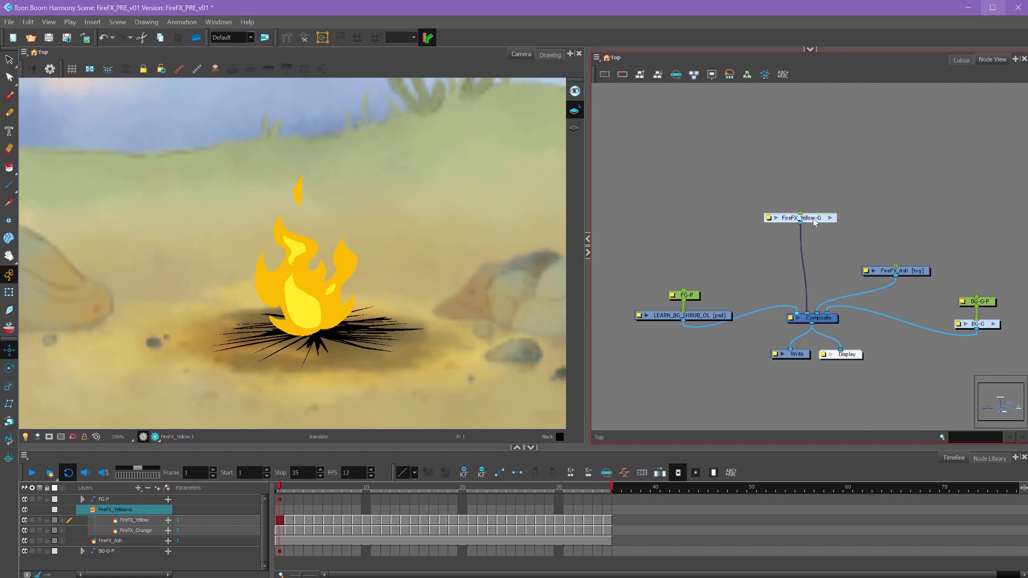
click(831, 185)
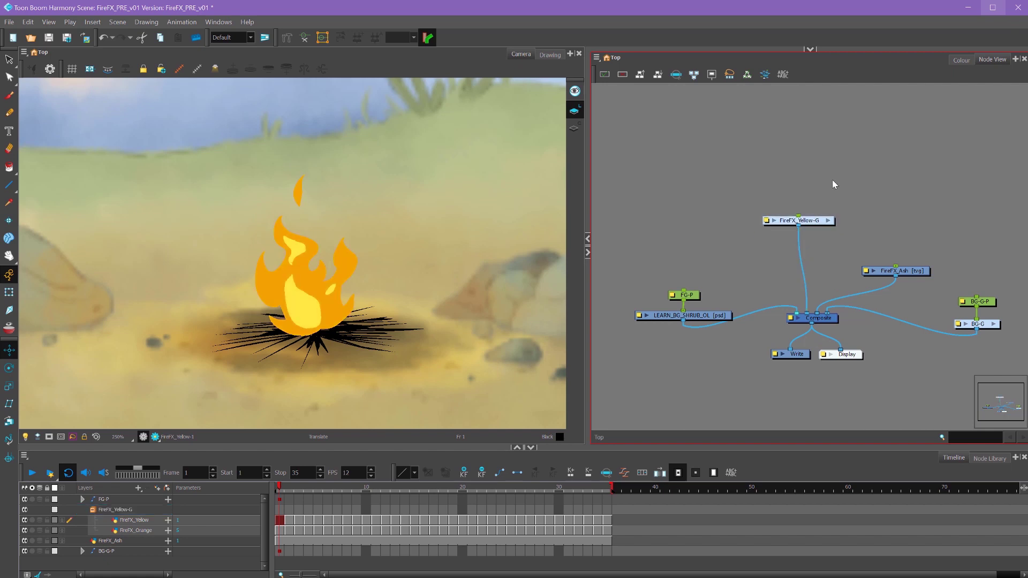
Step: Add a parent peg to the FireFX_Yellow-G group and place it directly above the group node
click(814, 225)
click(168, 487)
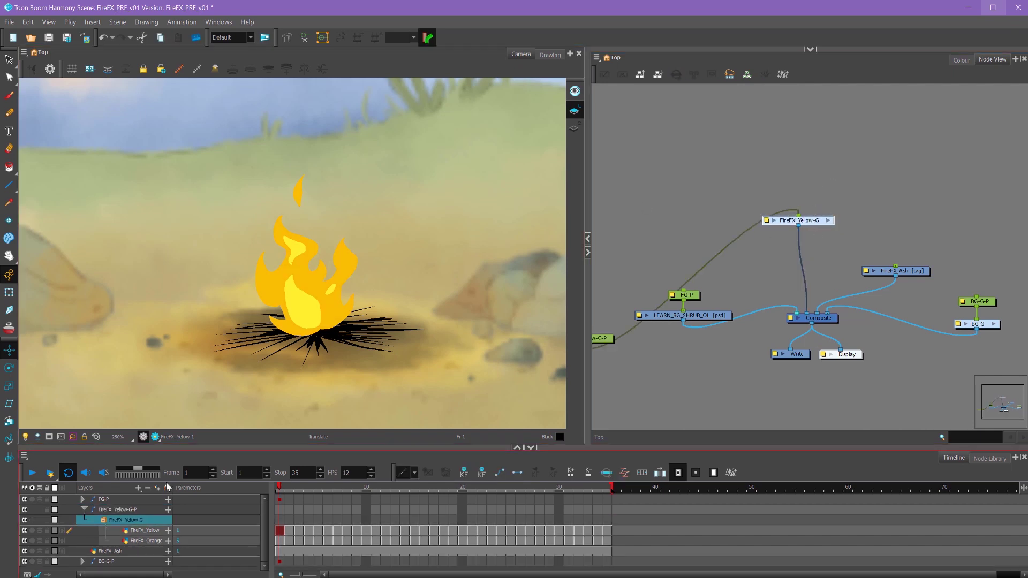
drag(604, 341, 818, 179)
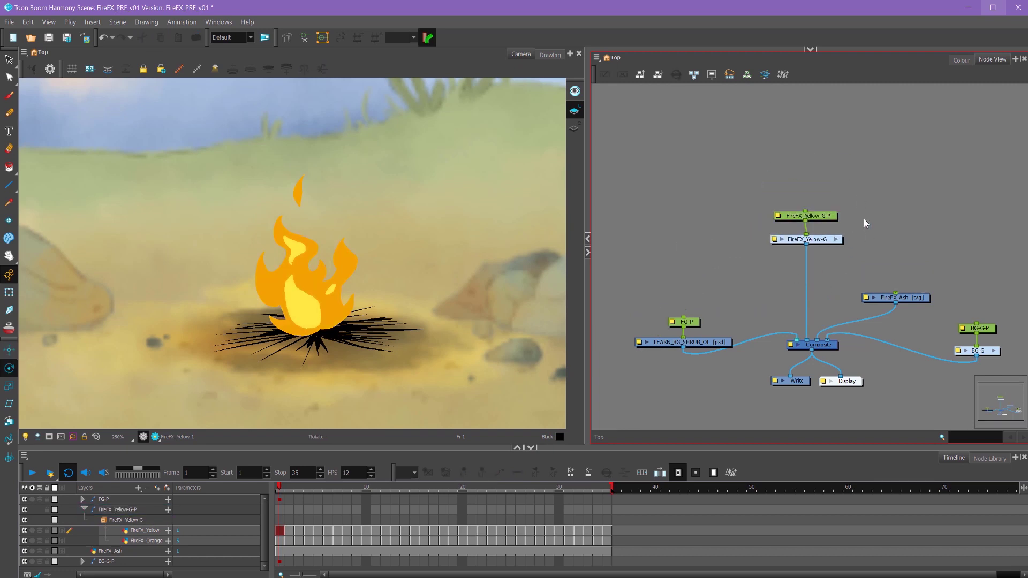
Step: Search the Node Library for "blur" and clear the search again
click(987, 458)
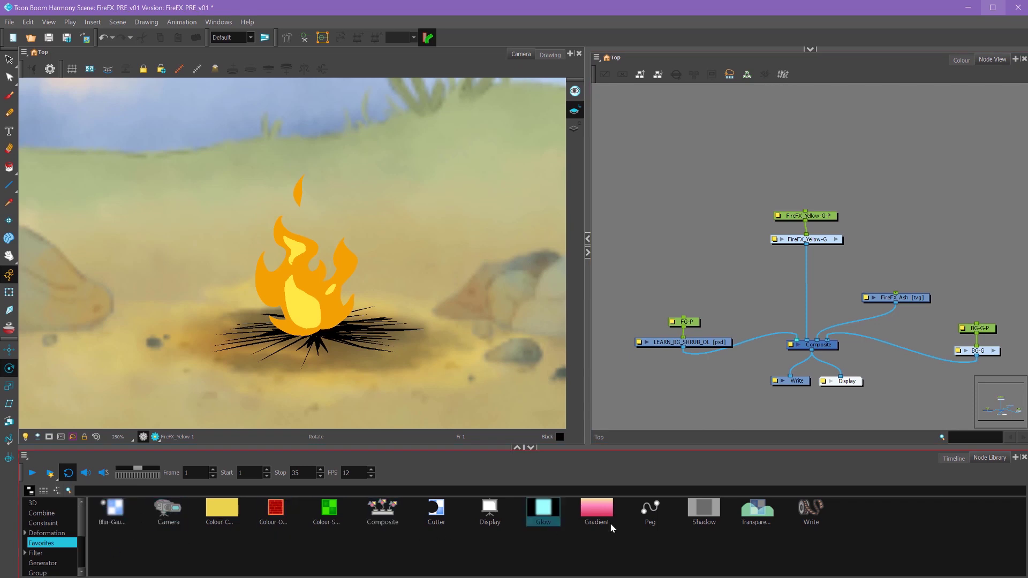
click(126, 489)
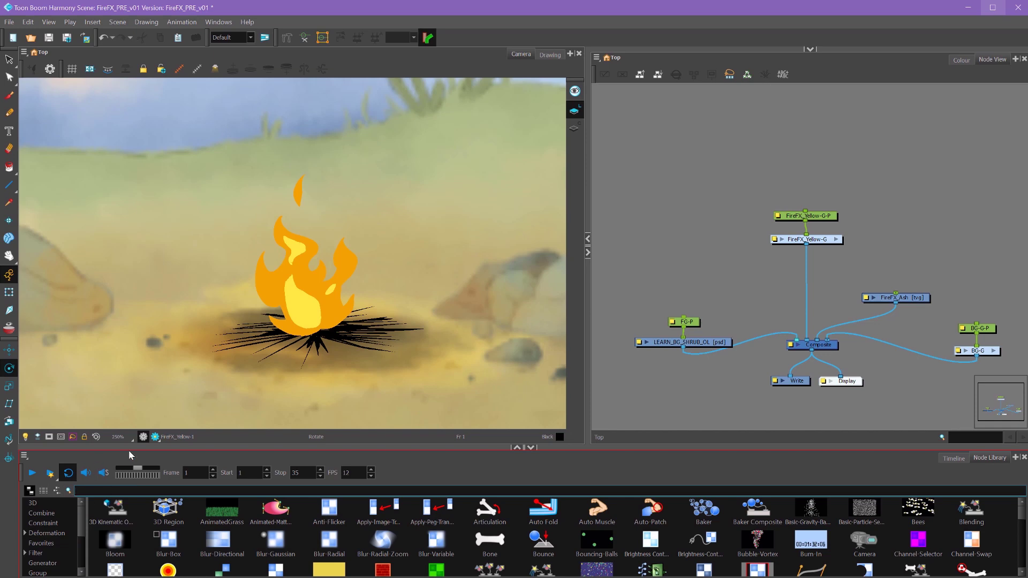
text(blur)
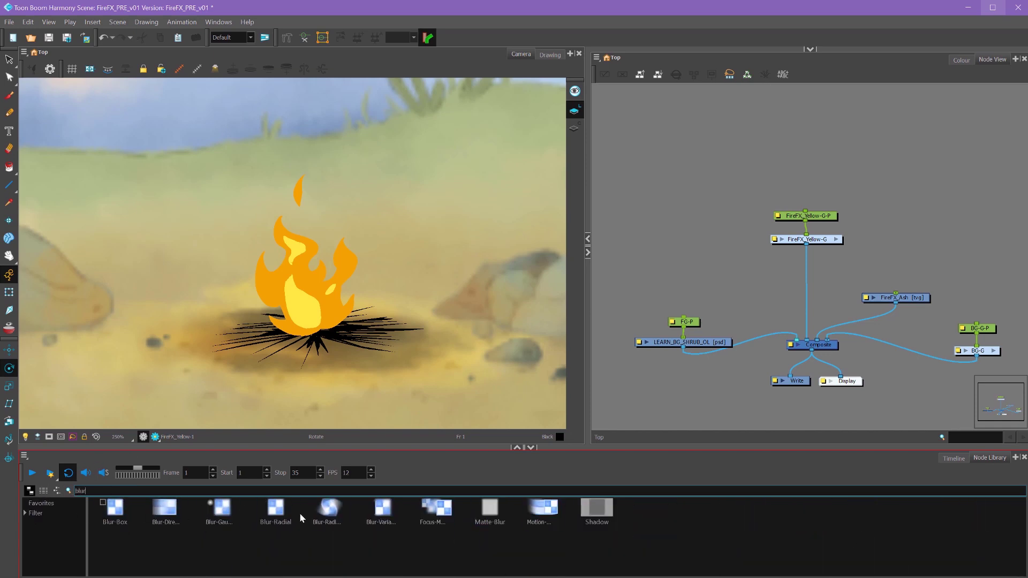
key(BackSpace)
key(BackSpace)
key(BackSpace)
key(BackSpace)
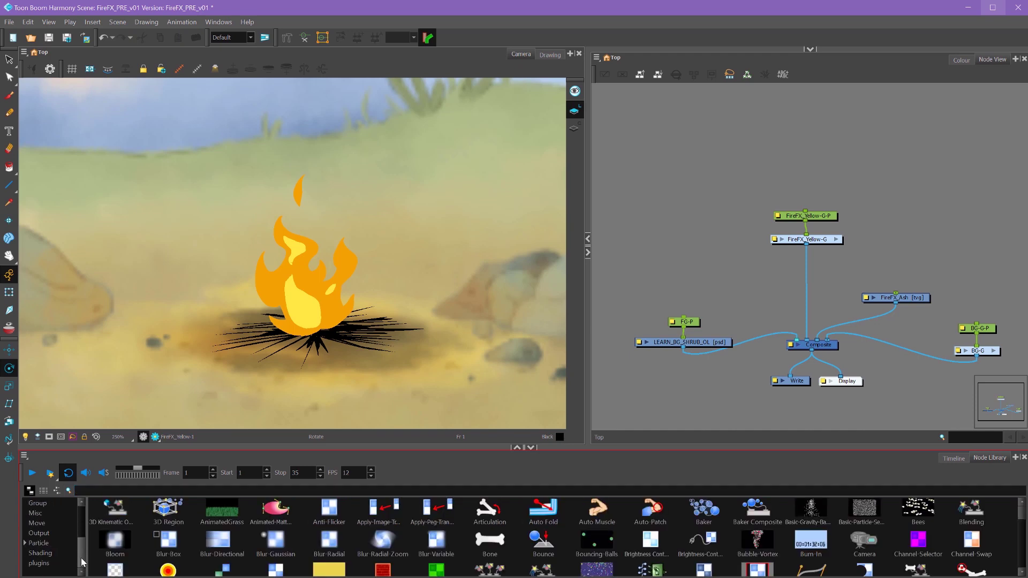
Step: Add a Blur-Box node from the Filter category and insert it between the FireFX_Yellow-G group and the Composite
scroll(83, 560, up, 3)
click(42, 553)
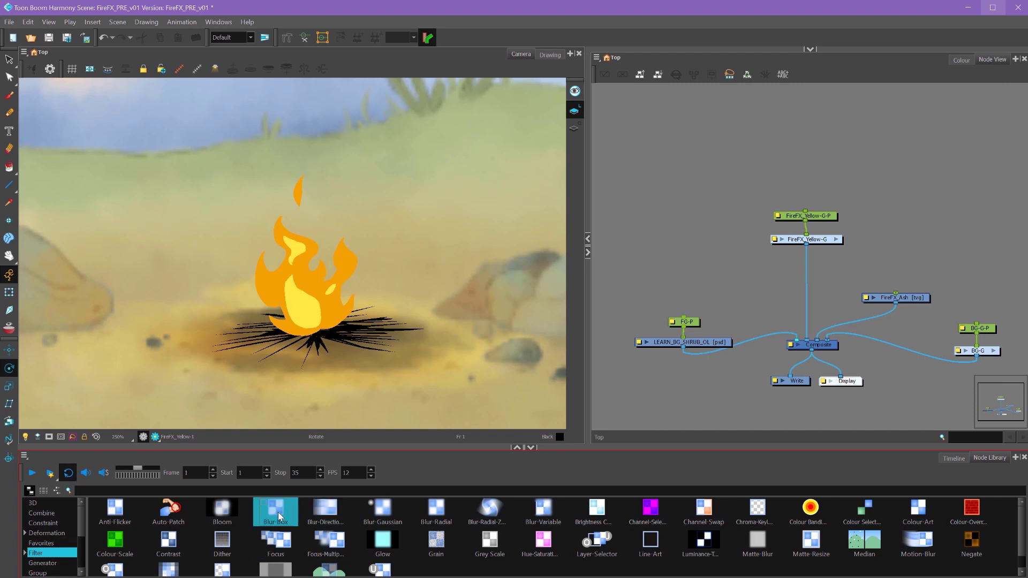
drag(278, 516, 670, 238)
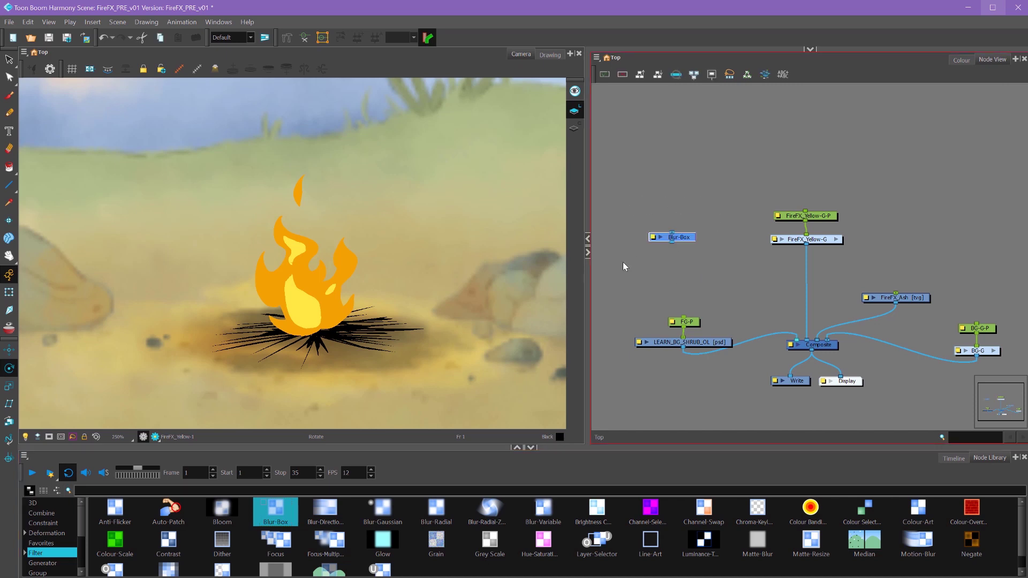
click(764, 259)
drag(688, 239, 823, 283)
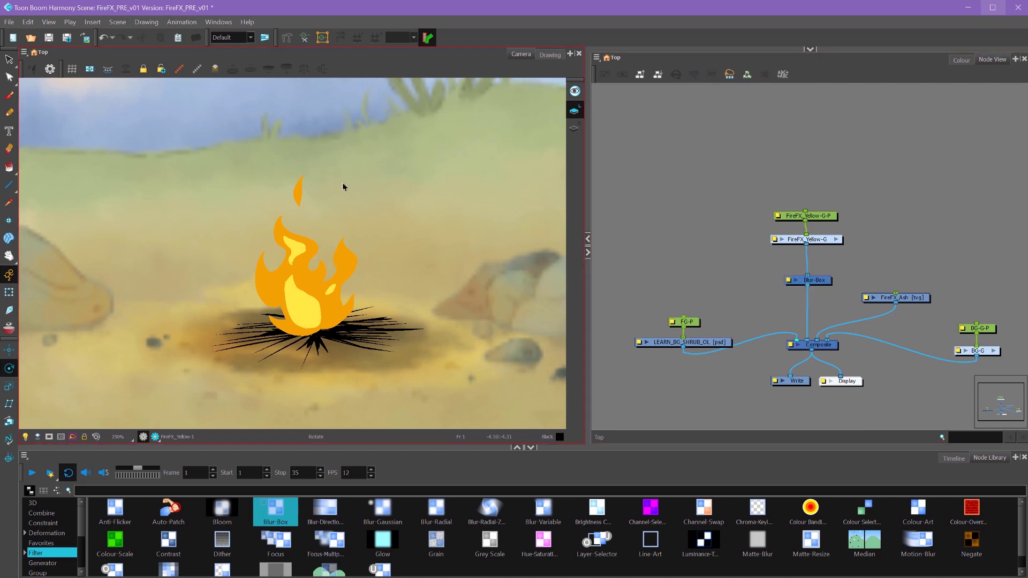
Step: Increase the Blur-Box node's blur radius in its layer properties and switch the camera view to render preview
click(818, 280)
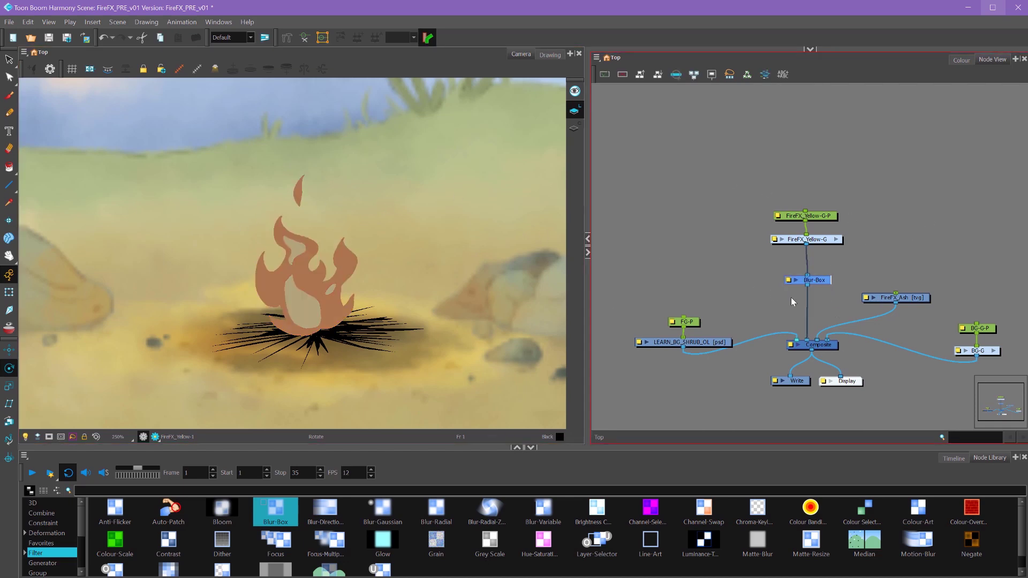
click(792, 298)
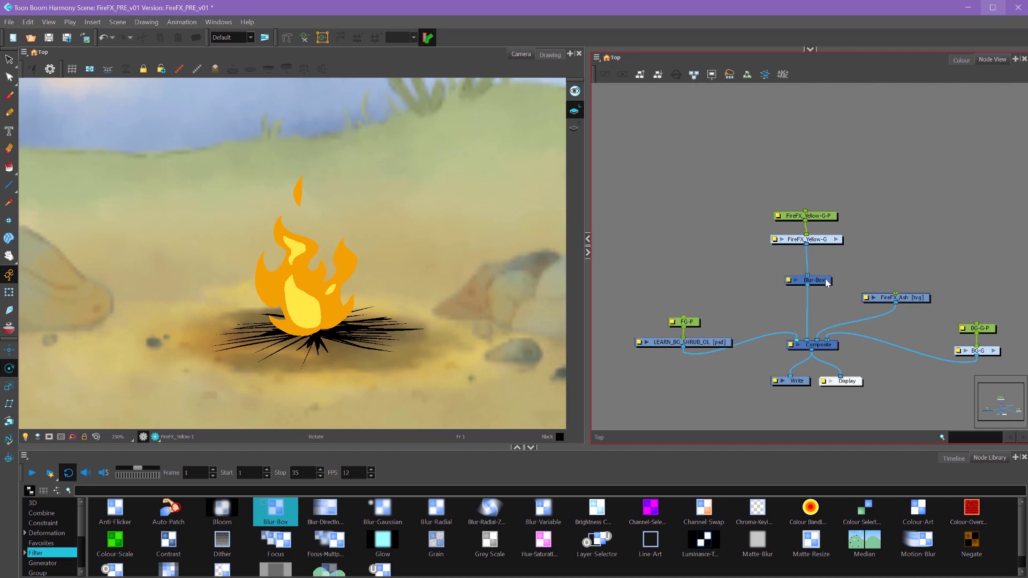
double_click(787, 281)
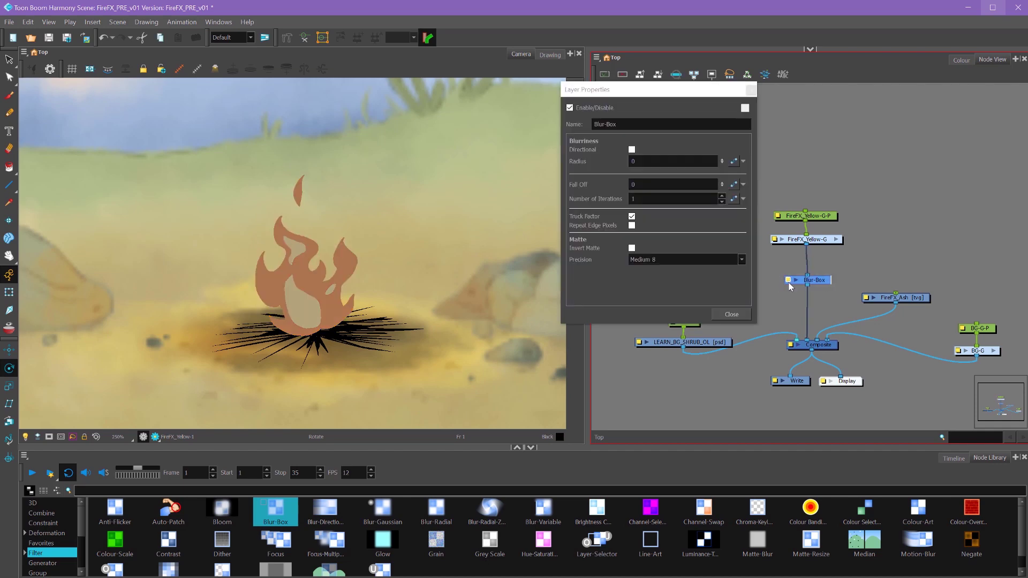
click(637, 161)
click(653, 161)
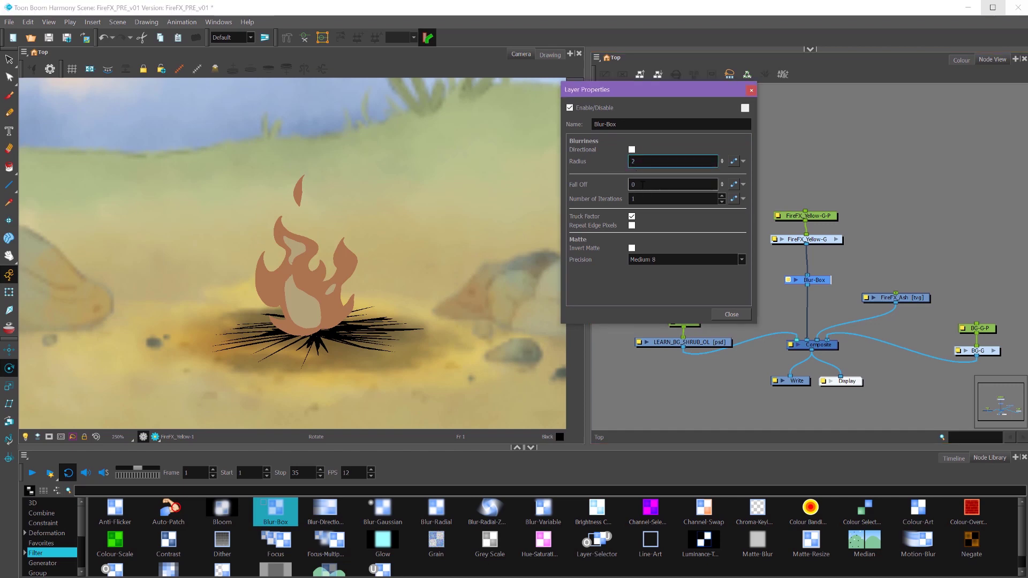
click(732, 314)
click(700, 219)
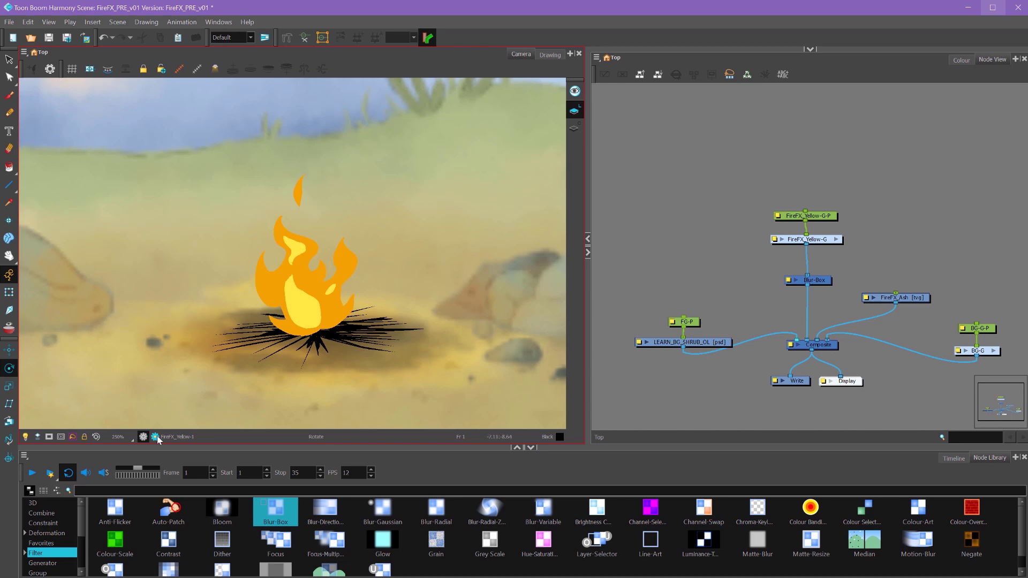
click(155, 437)
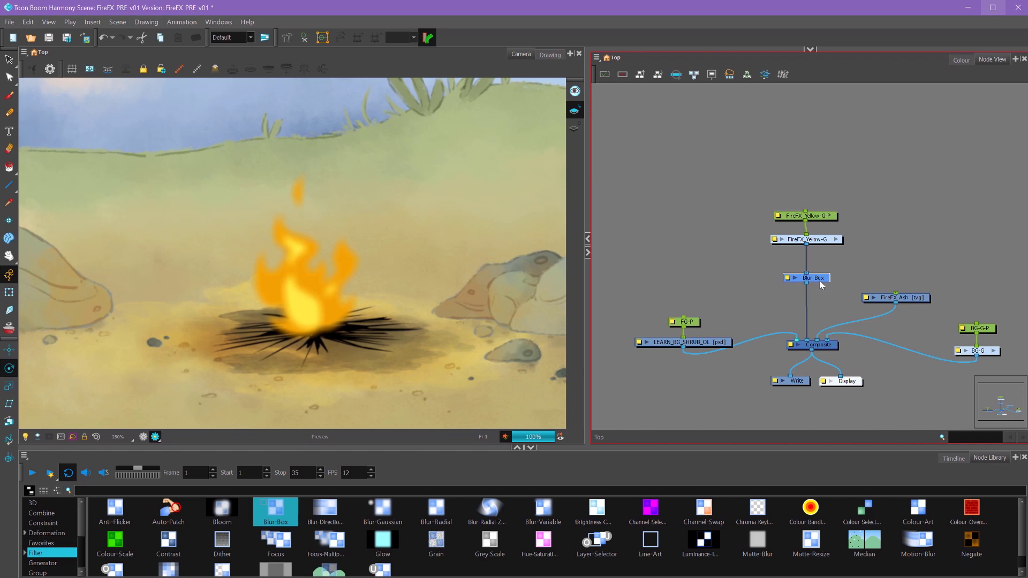
Step: Disable the Blur-Box node to compare the flames without blur, and enable it again
drag(826, 283, 824, 281)
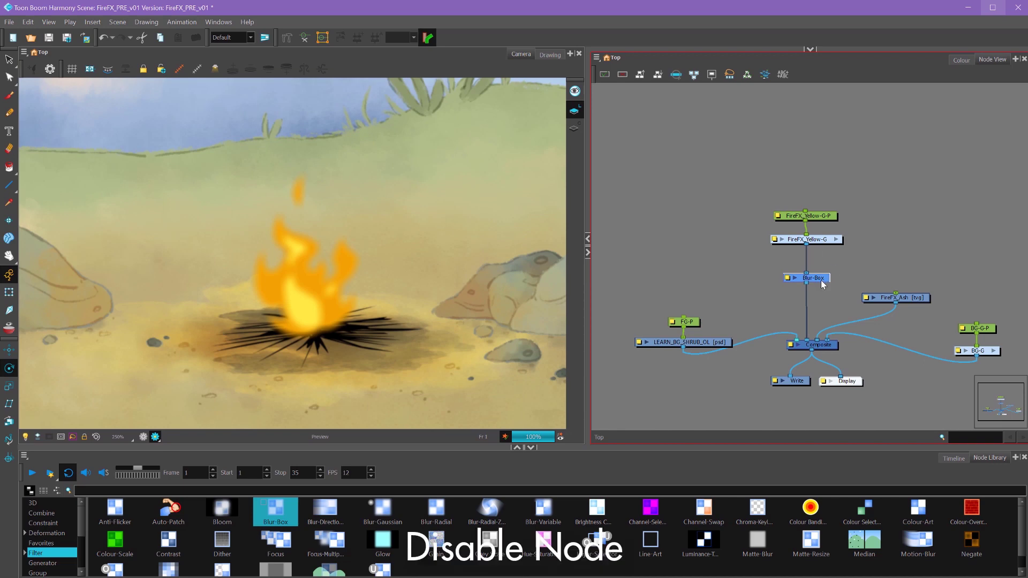
key(d)
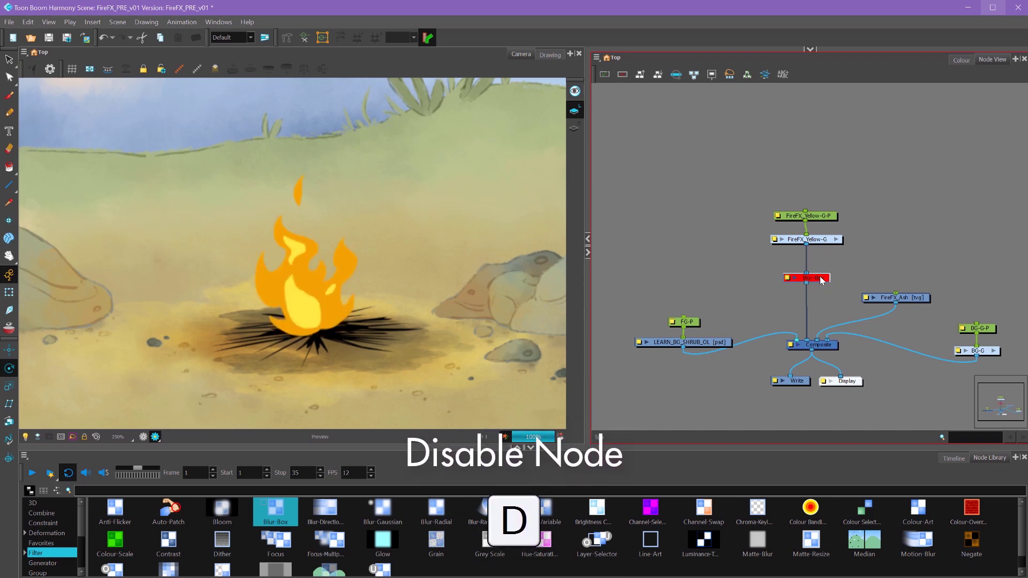
key(a)
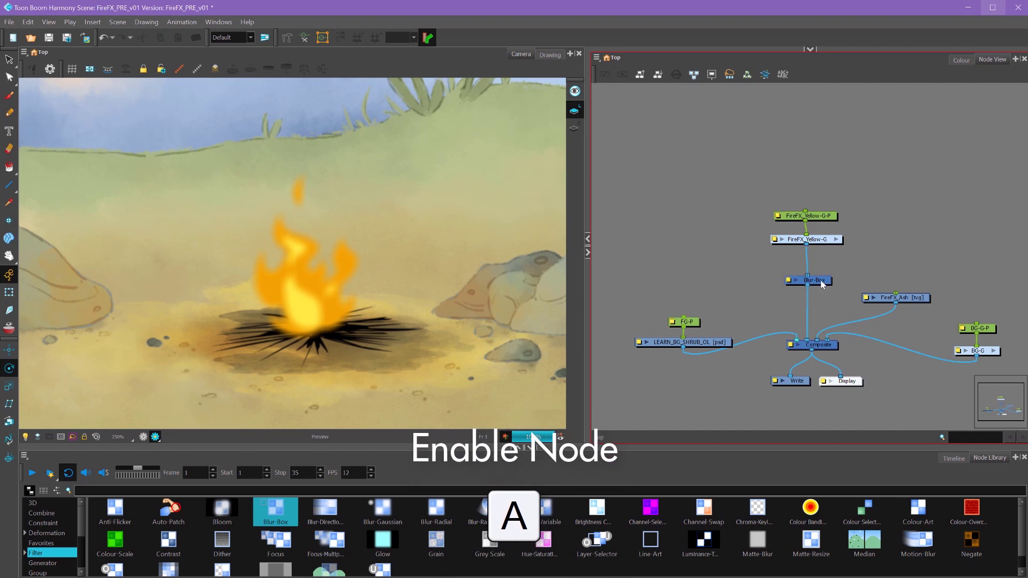
Step: Detach the Blur-Box node and insert a Transparency node from Favorites between the FireFX_Yellow-G group and the Composite
drag(820, 283, 708, 256)
click(43, 543)
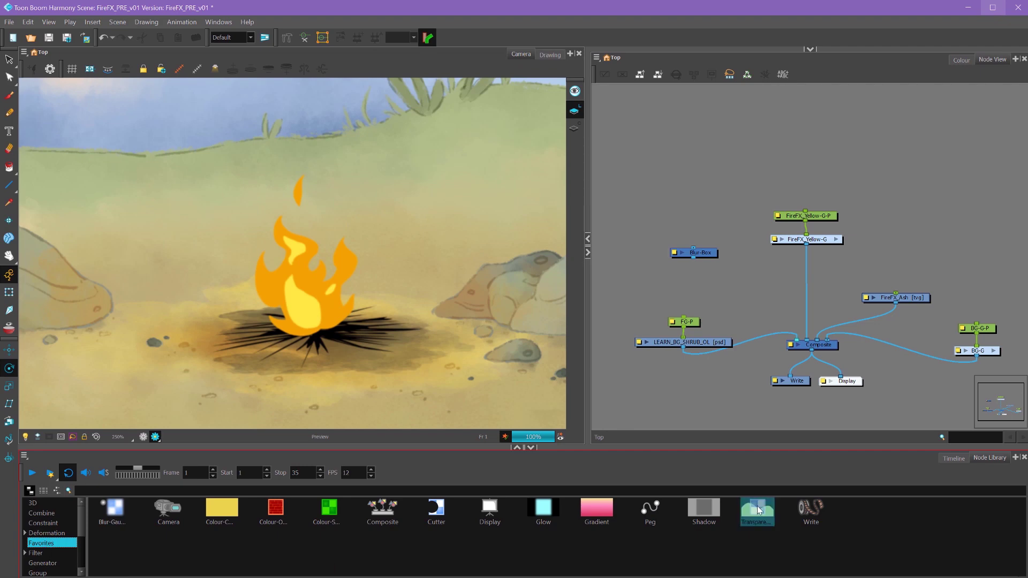
drag(756, 505, 808, 280)
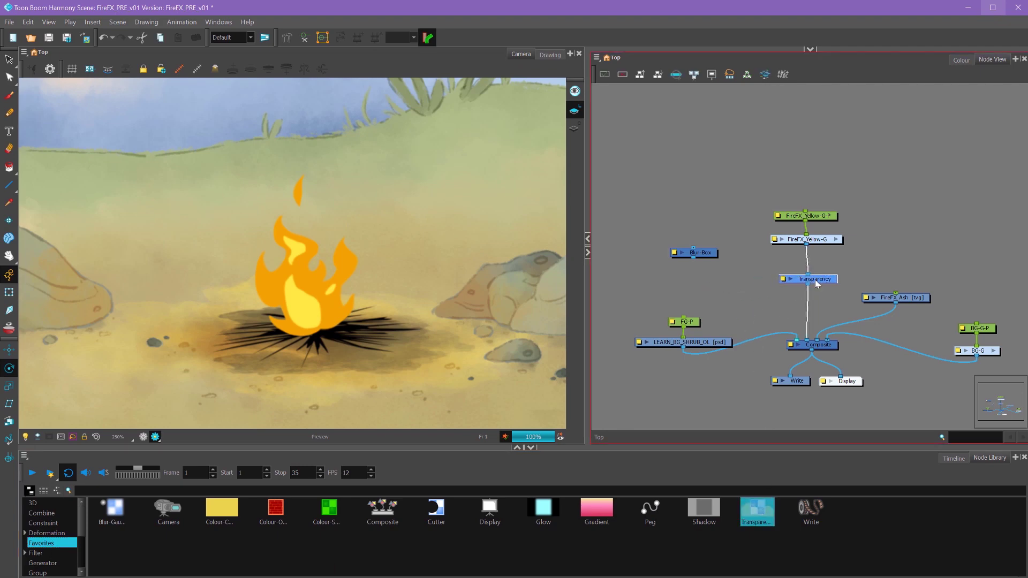
Step: Review the Transparency node's layer properties and expand its Transparency parameter in the timeline
click(782, 279)
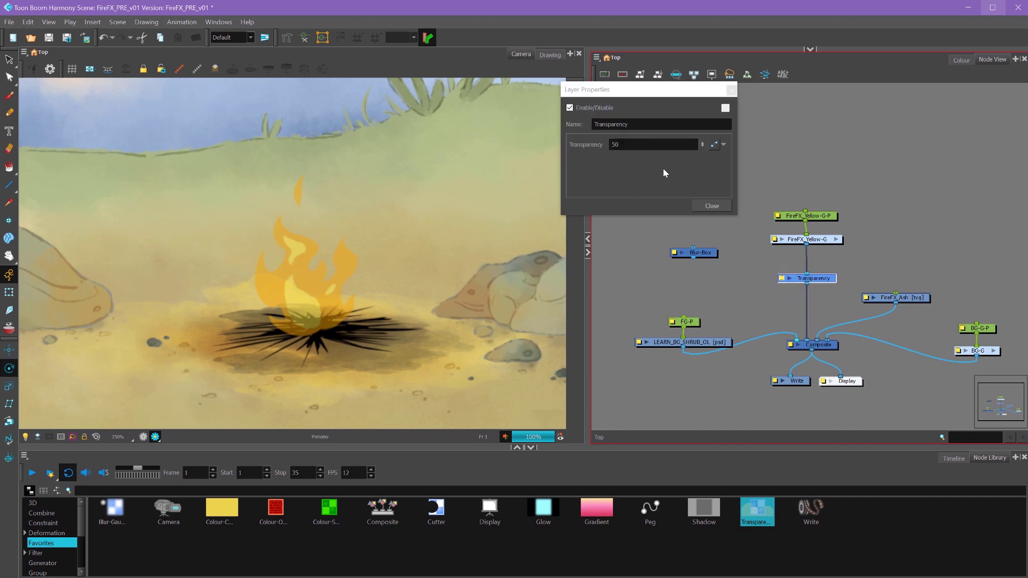
click(955, 457)
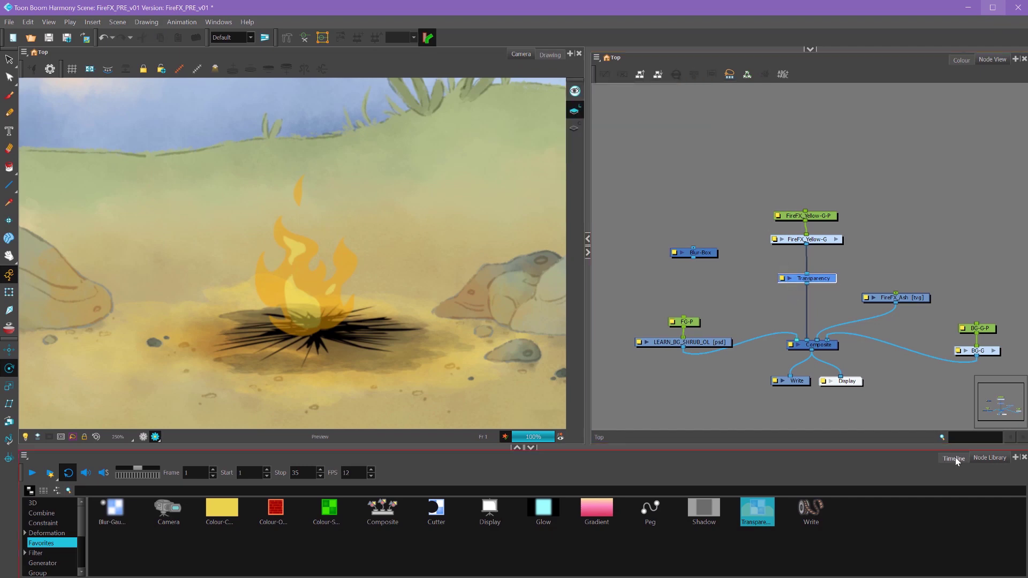
click(955, 457)
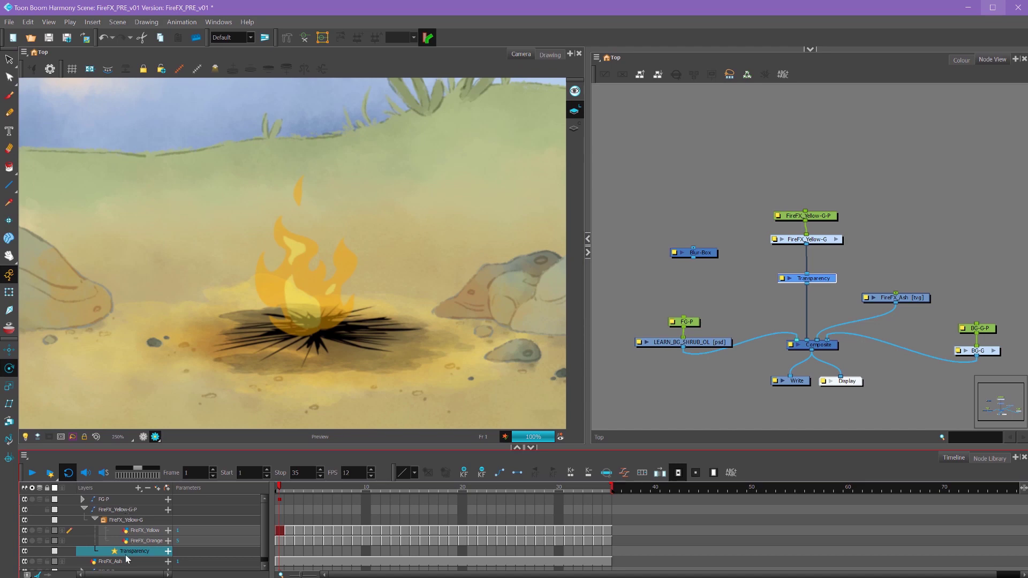
scroll(145, 554, down, 1)
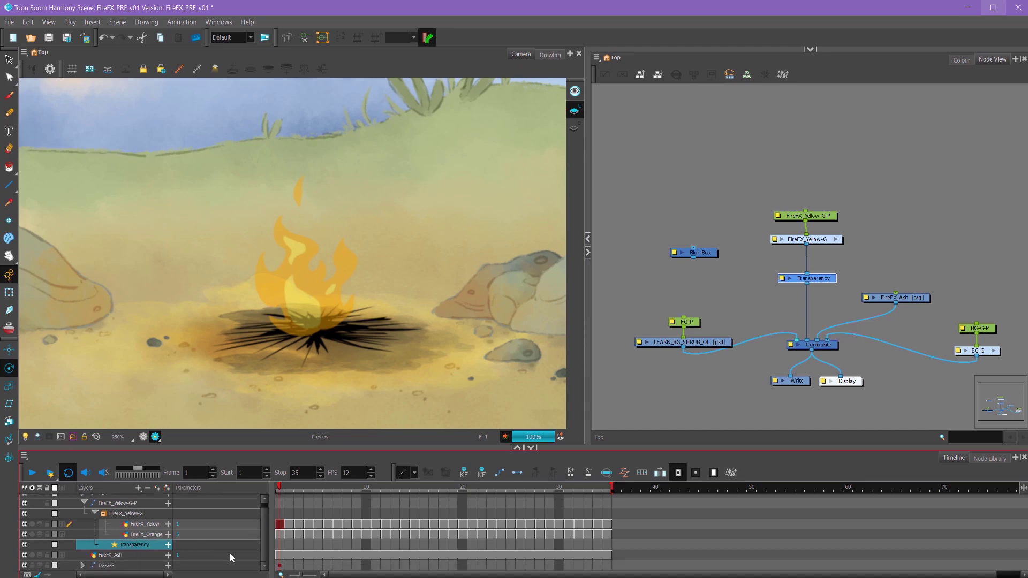
click(168, 544)
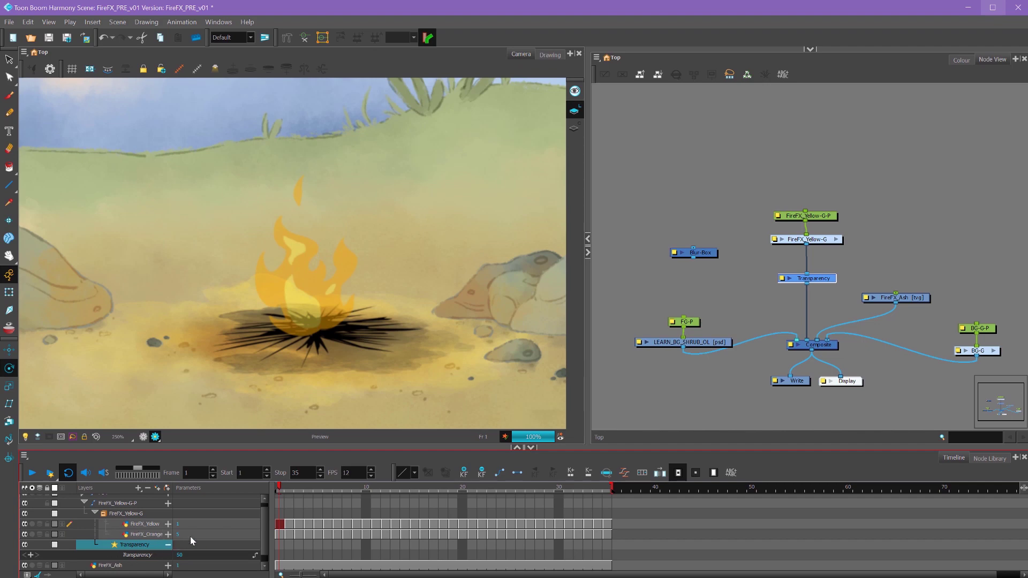
scroll(145, 548, down, 1)
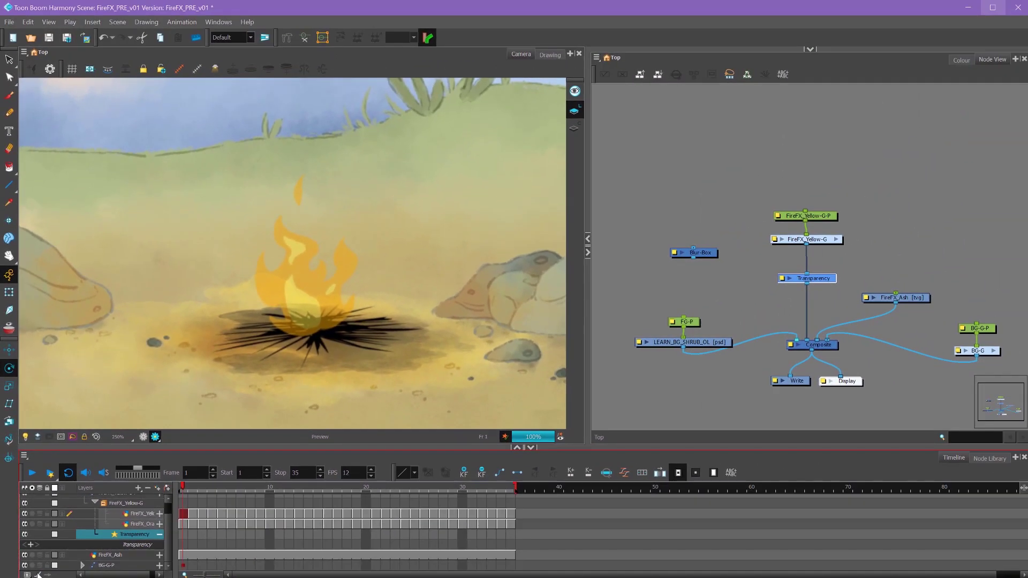
click(37, 574)
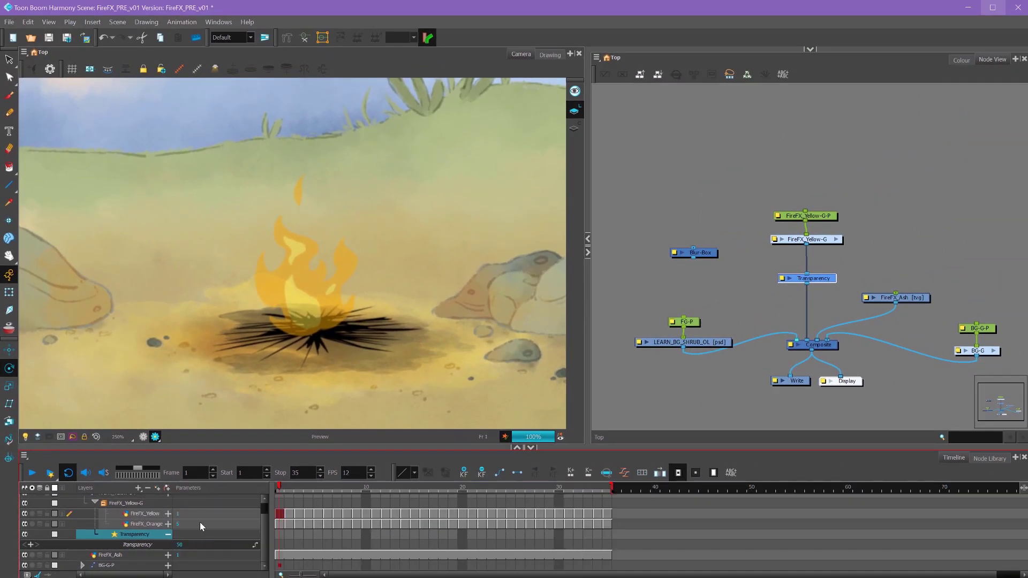
Step: Add keyframes at frames 1 and 10 on the Transparency node's Transparency parameter
click(278, 546)
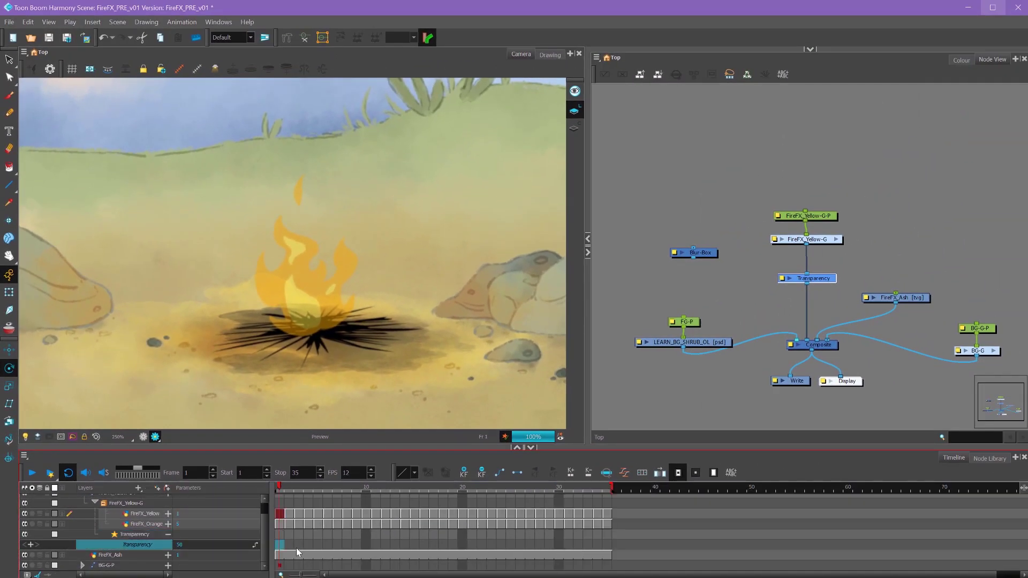
click(464, 472)
click(366, 545)
click(464, 472)
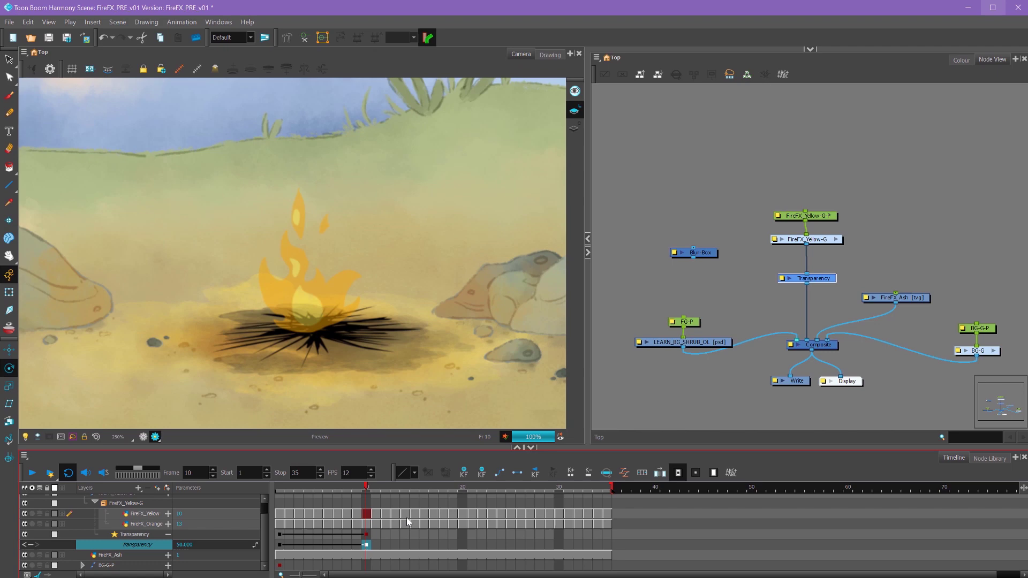
click(366, 545)
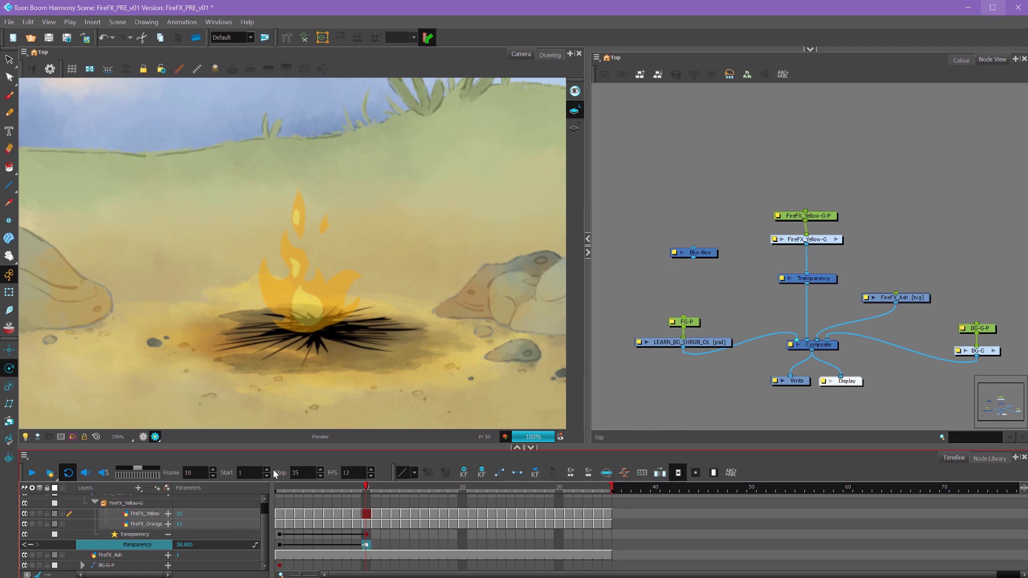
click(373, 530)
Step: Set the Transparency value to 0 at frame 10 and 100 at frame 1, and scrub through the fade
click(182, 545)
text(0)
key(Return)
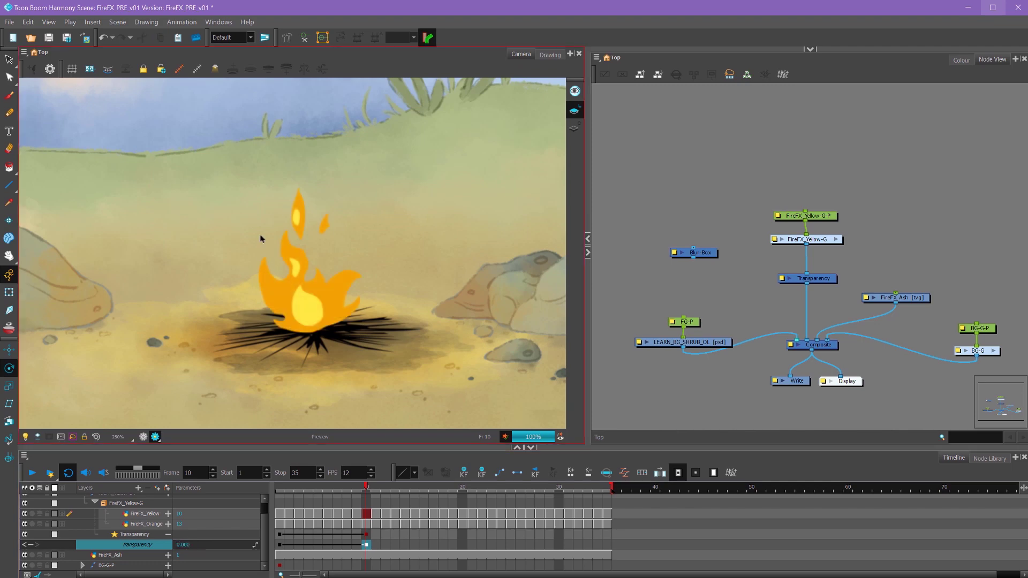
click(279, 545)
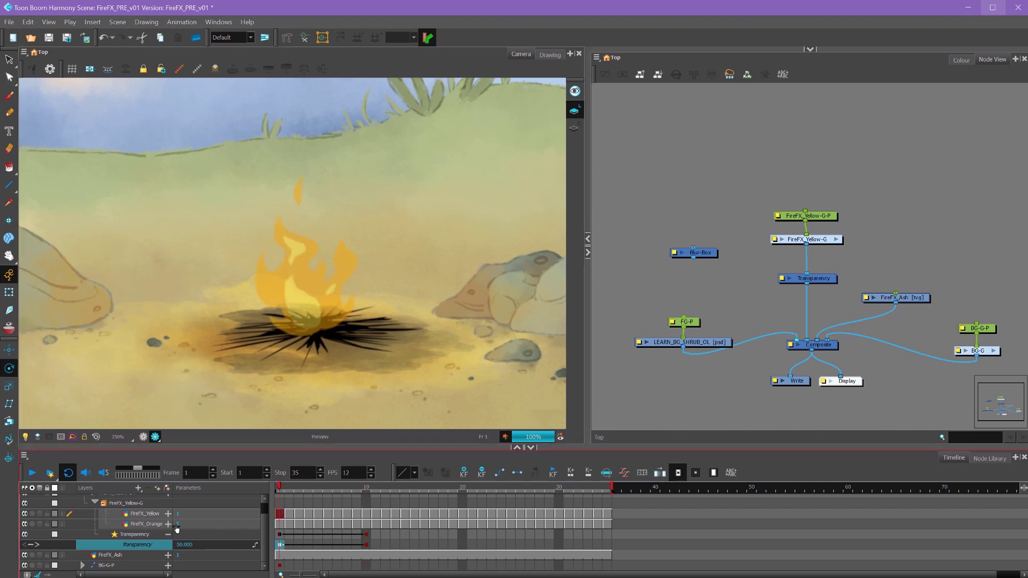
double_click(183, 544)
text(100)
click(287, 370)
click(288, 492)
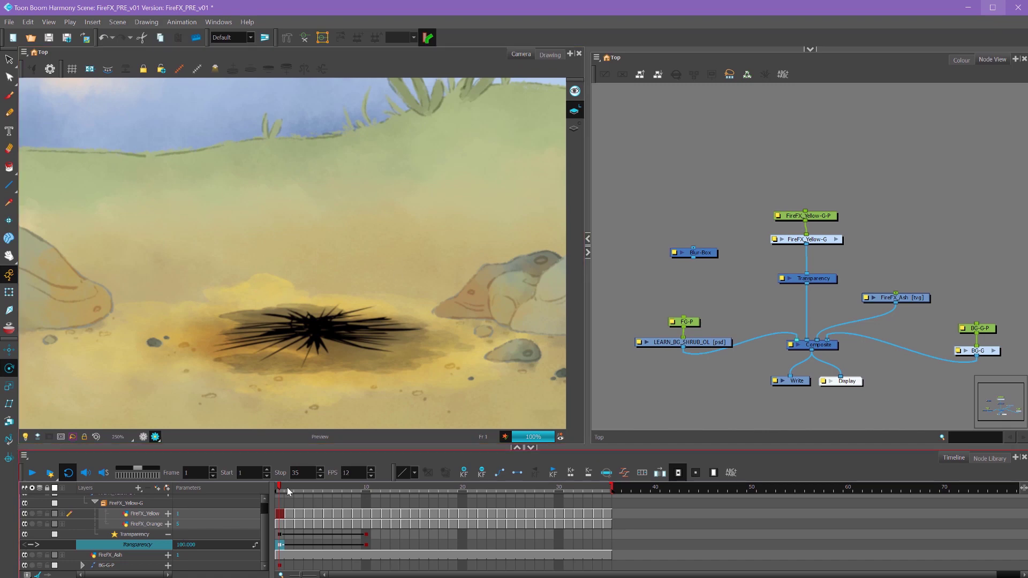
drag(288, 490, 366, 487)
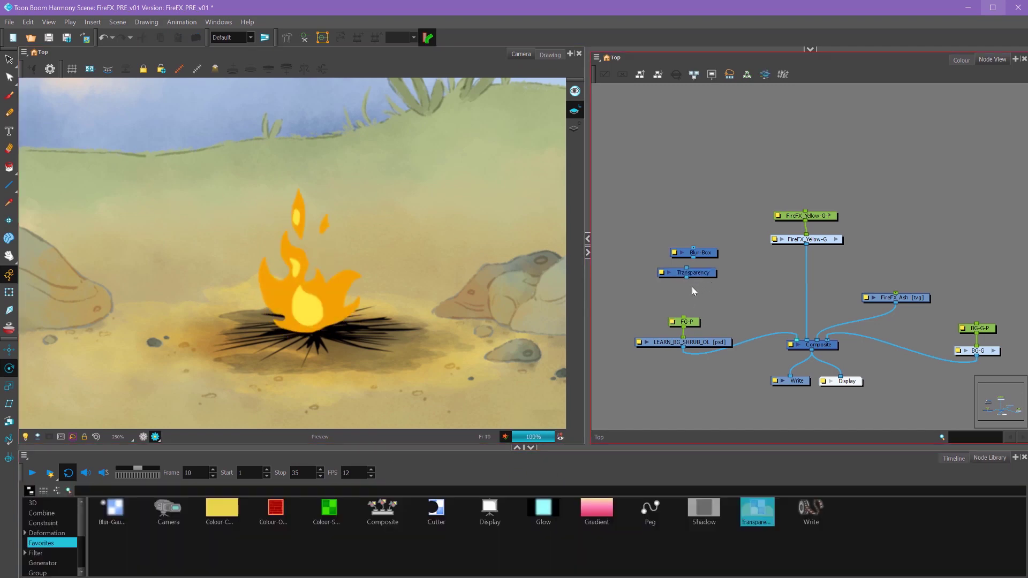
Step: Add a Cutter node from Favorites and insert it in place of Transparency between the FireFX_Yellow-G group and the Composite
drag(436, 511, 756, 292)
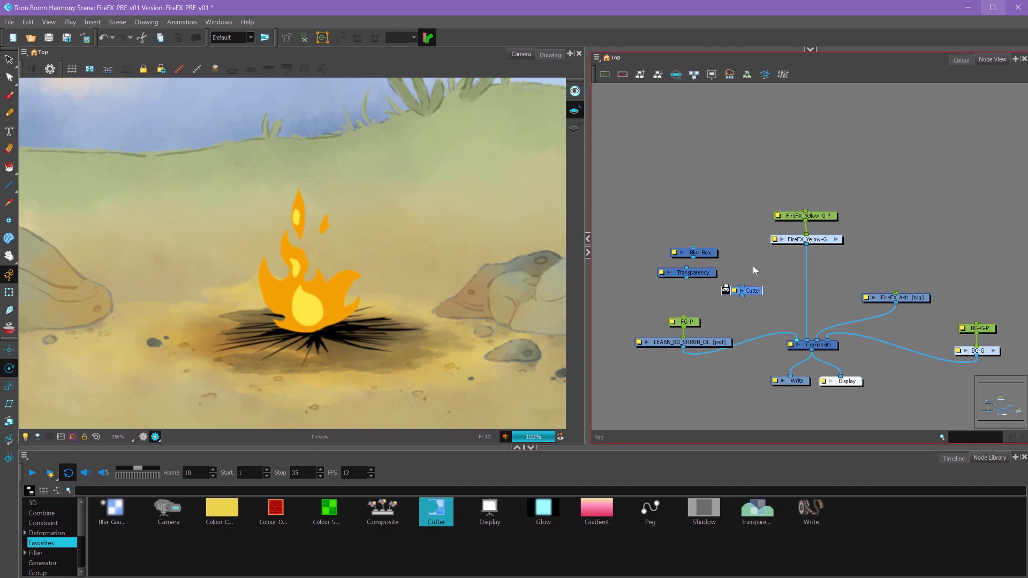
drag(754, 294, 818, 292)
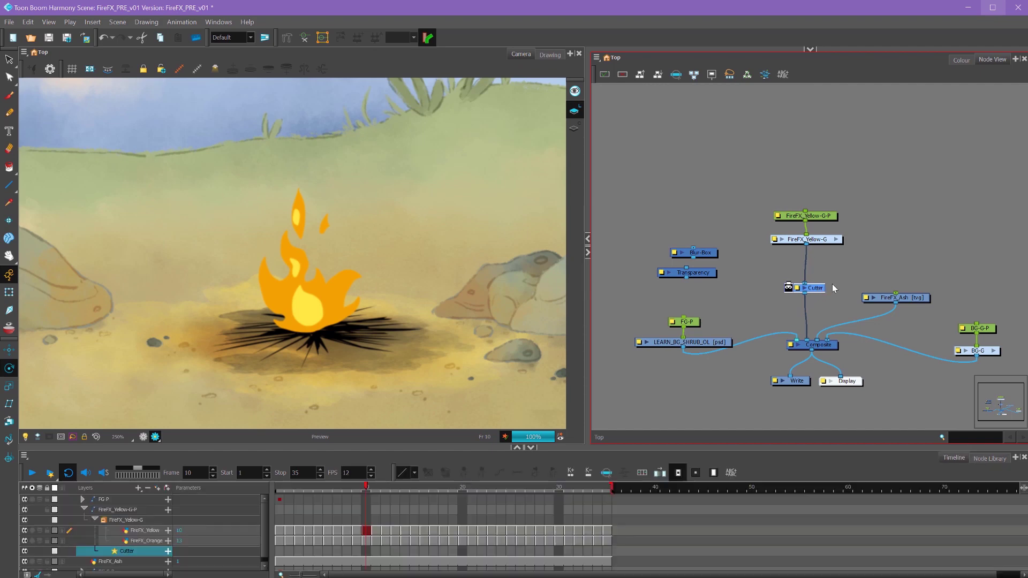
Step: Add a vector drawing layer named MASK and paint a filled green shape over the base of the flames
click(107, 498)
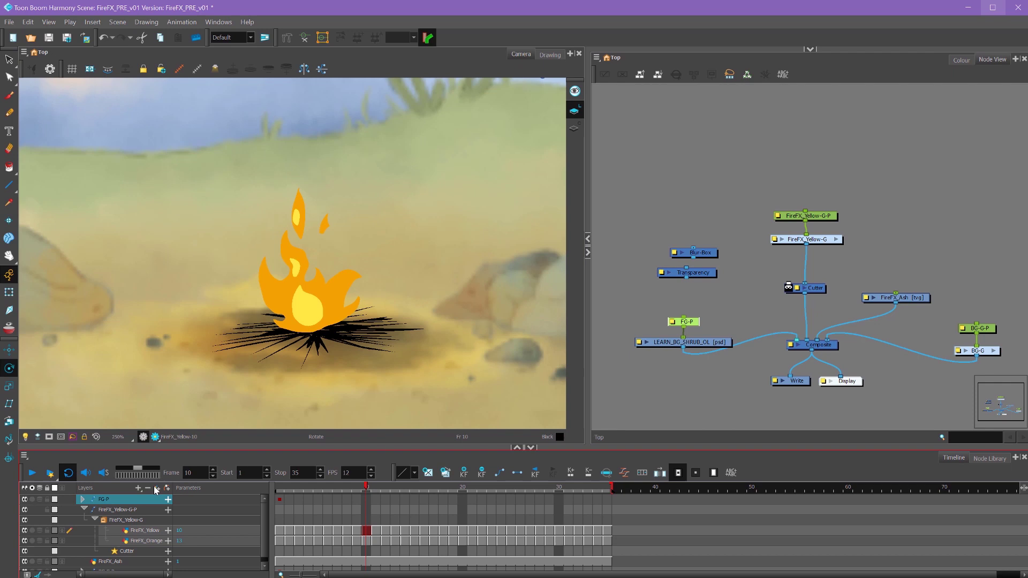
key(ctrl+r)
text(MASK)
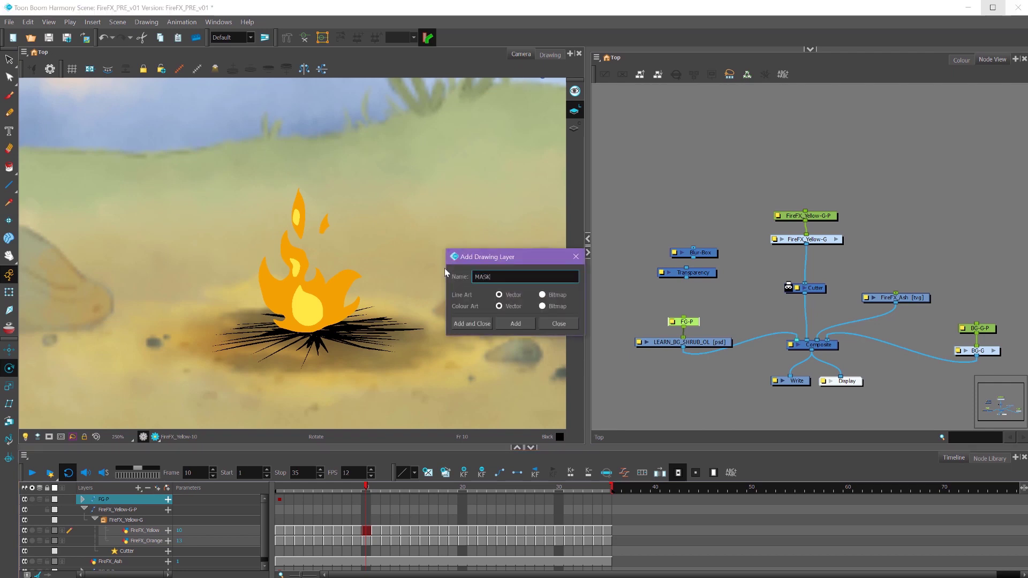
click(474, 326)
mouse_move(378, 348)
mouse_down()
mouse_move(379, 300)
mouse_move(255, 297)
mouse_move(231, 348)
mouse_move(274, 356)
mouse_move(232, 348)
mouse_up()
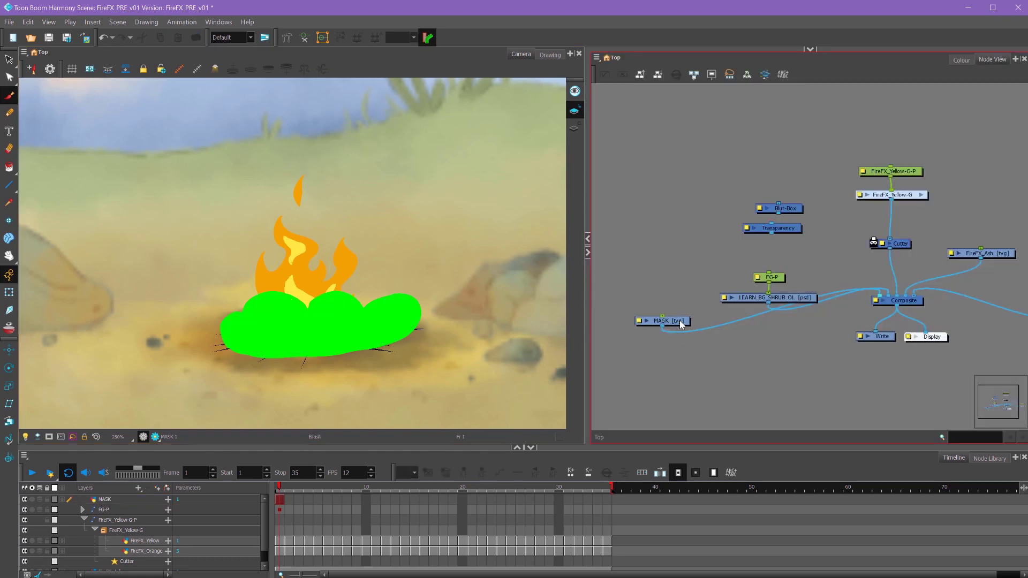
Step: Connect the MASK layer to the Cutter's matte port and extend the MASK drawing's exposure to frame 35
drag(681, 323, 814, 134)
mouse_move(813, 175)
mouse_down()
mouse_move(791, 179)
mouse_move(848, 199)
mouse_move(874, 243)
mouse_up()
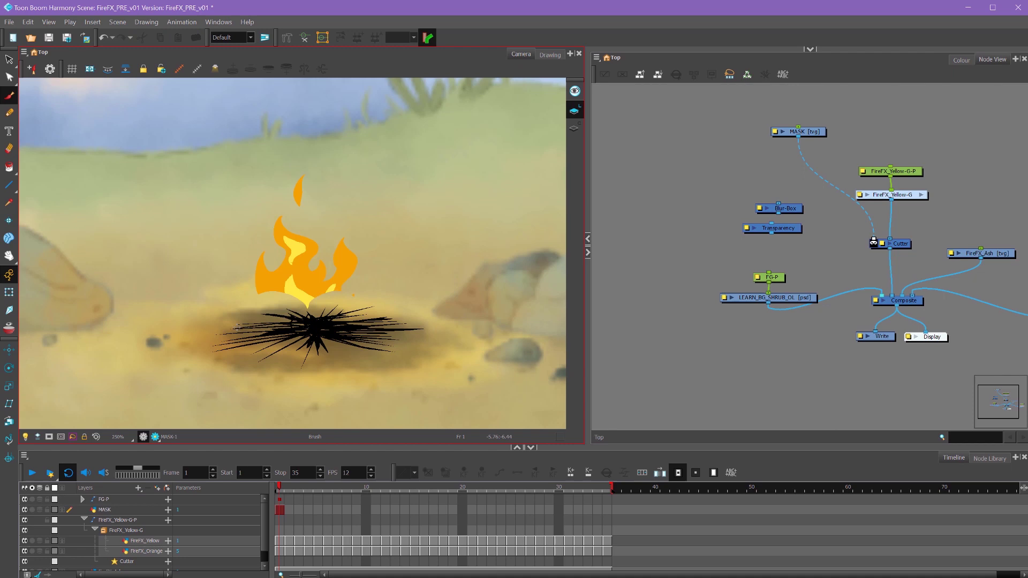
mouse_move(282, 488)
mouse_down()
mouse_move(334, 483)
mouse_move(342, 497)
mouse_move(276, 495)
mouse_move(650, 500)
mouse_move(285, 503)
mouse_up()
click(277, 510)
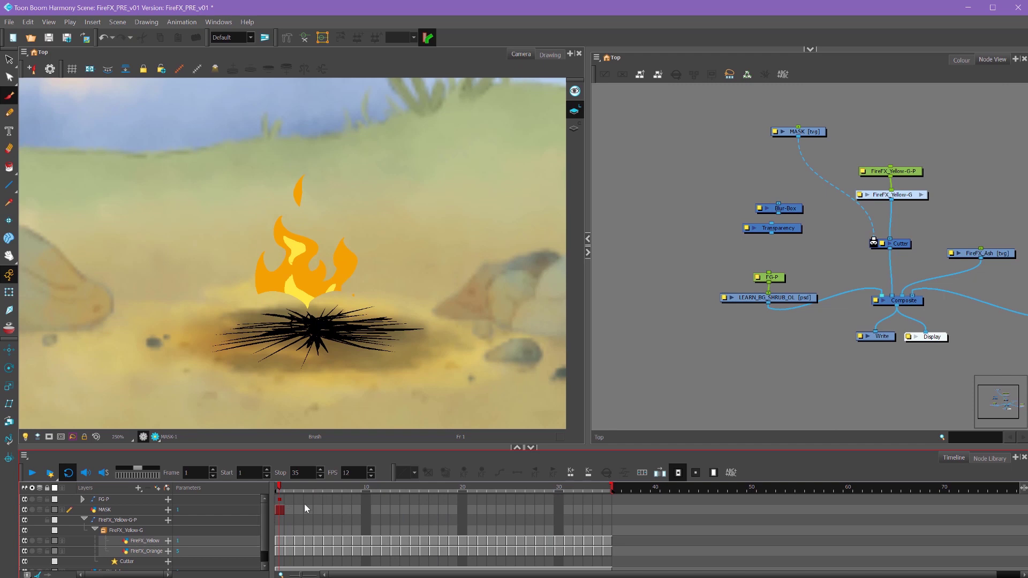
click(608, 509)
key(F5)
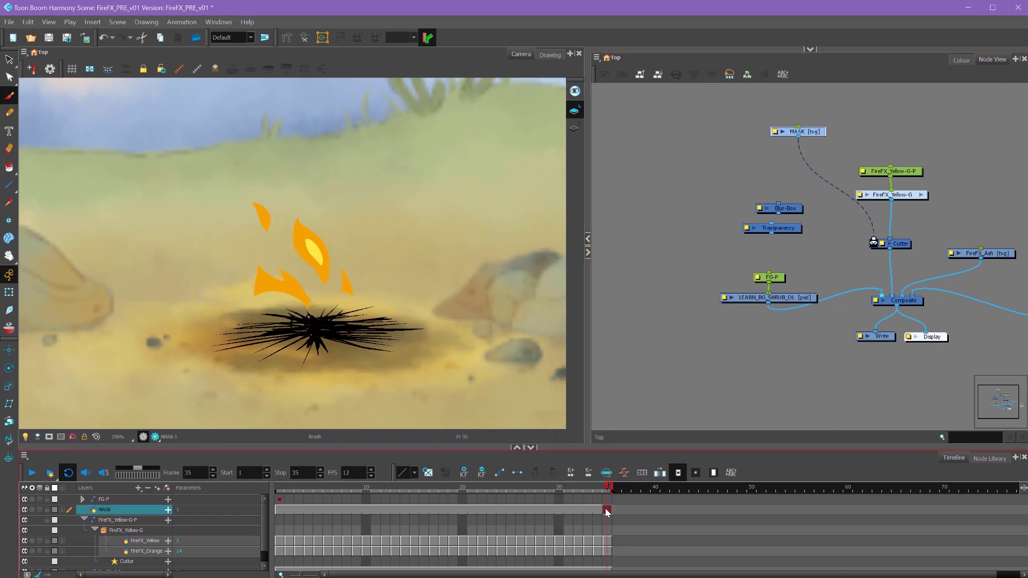
mouse_move(452, 489)
mouse_down()
mouse_move(326, 491)
mouse_move(568, 491)
mouse_move(555, 465)
mouse_move(312, 484)
mouse_move(384, 495)
mouse_move(559, 492)
mouse_up()
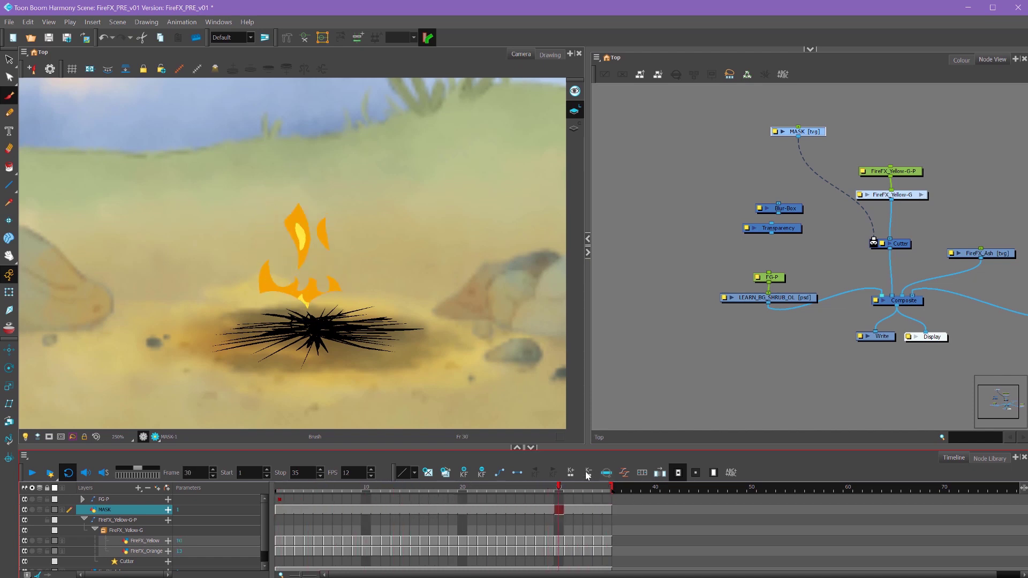
Step: Turn on Inverted in the Cutter node's layer properties and scrub the timeline back to frame 1
click(875, 244)
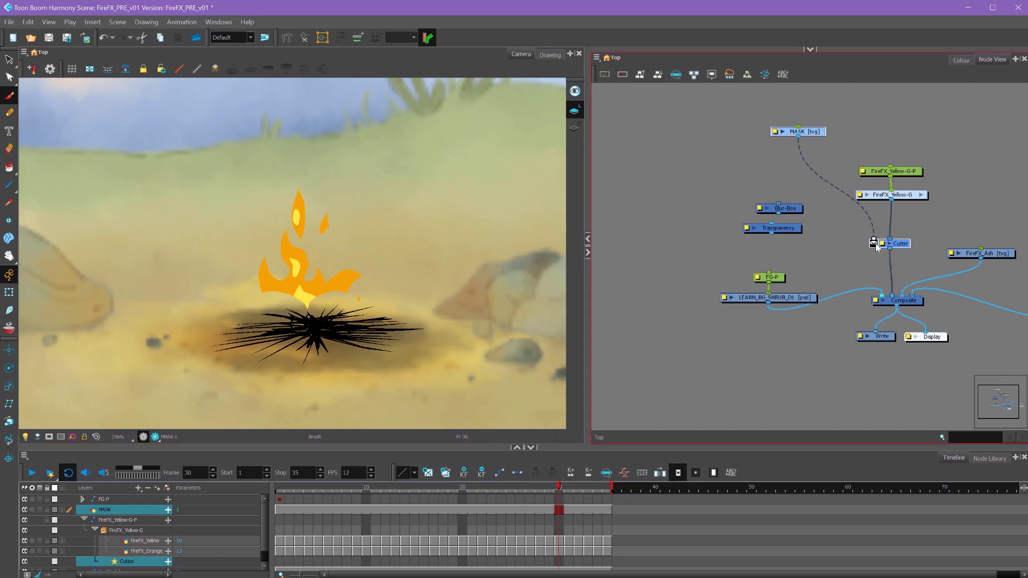
double_click(882, 245)
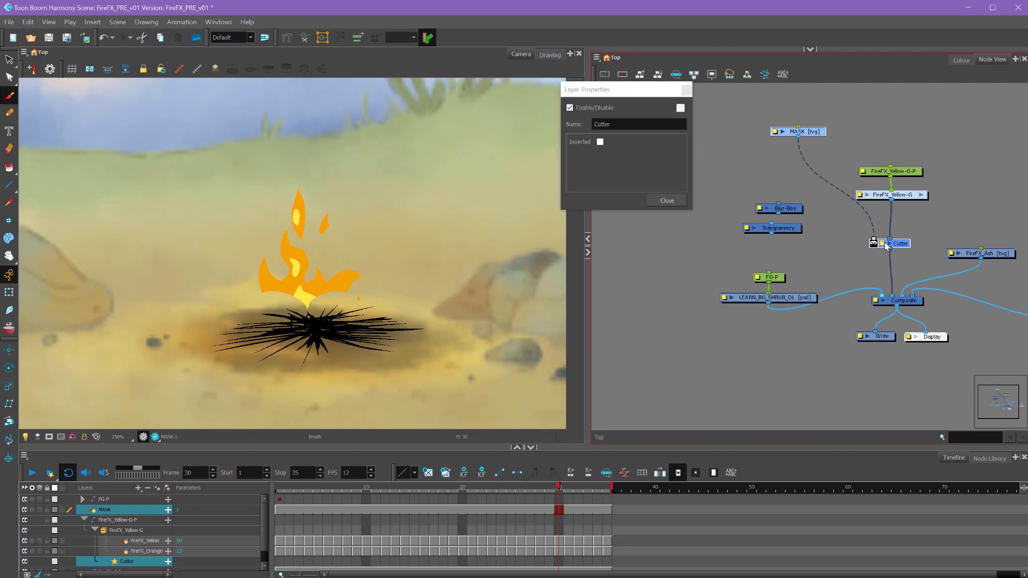
click(599, 142)
click(667, 200)
mouse_move(318, 487)
mouse_down()
mouse_move(560, 500)
mouse_move(280, 496)
mouse_up()
Step: Take the Cutter and MASK nodes out of the network and reinsert the Blur-Box between the FireFX_Yellow-G group and the Composite
click(927, 229)
key(ctrl+z)
key(ctrl+z)
key(ctrl+z)
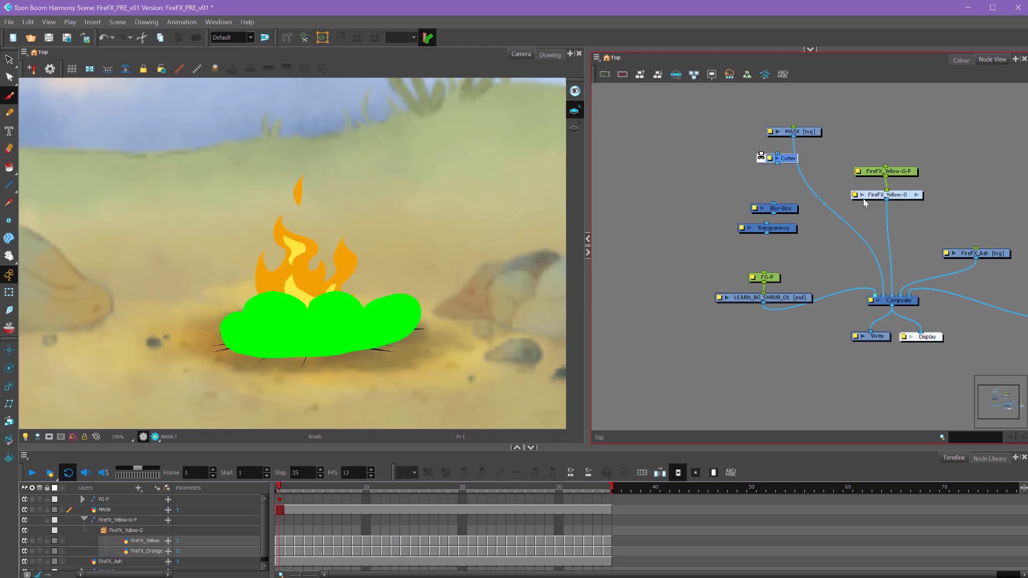
drag(884, 293, 850, 242)
drag(787, 209, 895, 244)
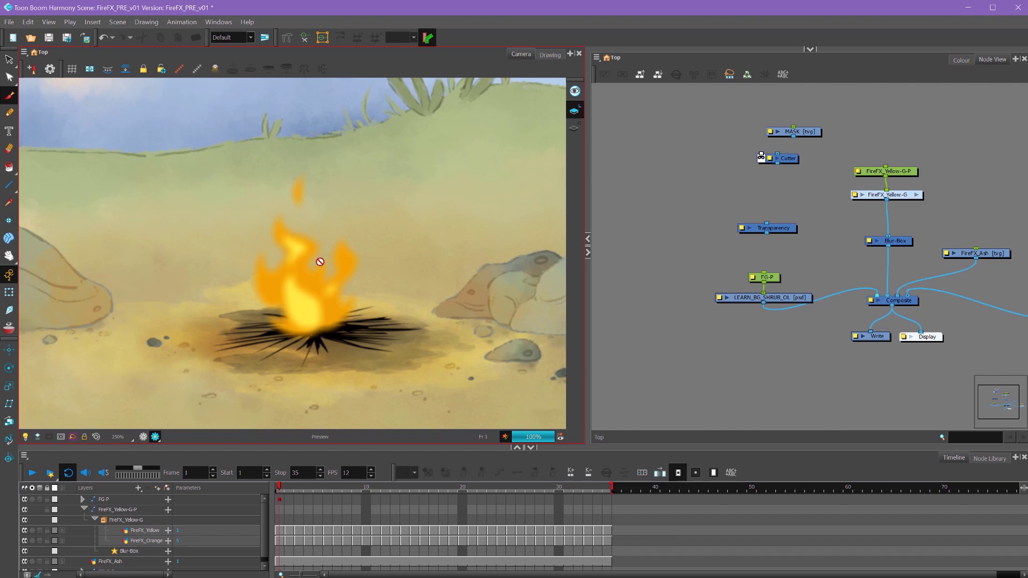
Step: Switch the camera view from render preview back to OpenGL and play the animation
click(144, 437)
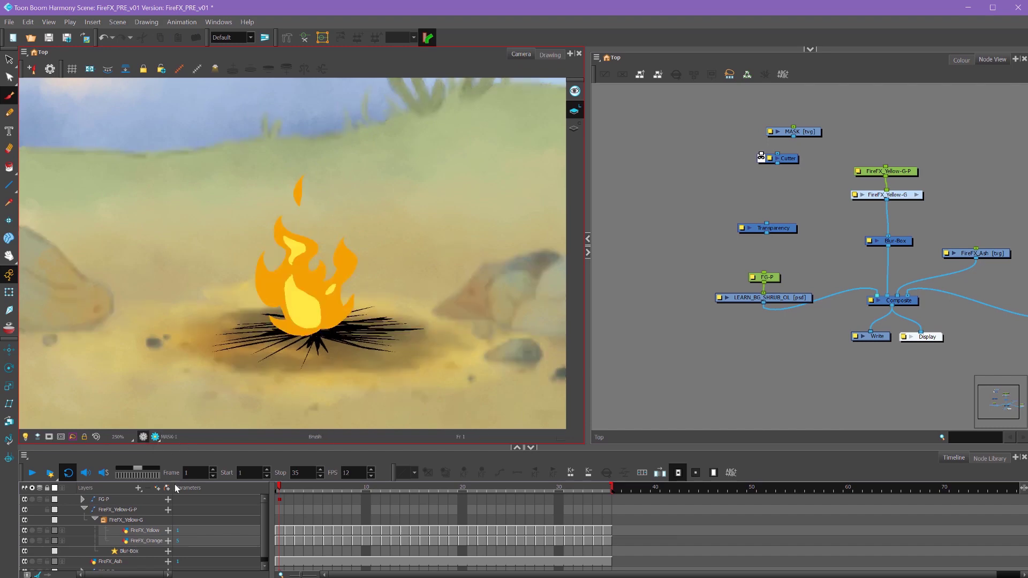
click(34, 474)
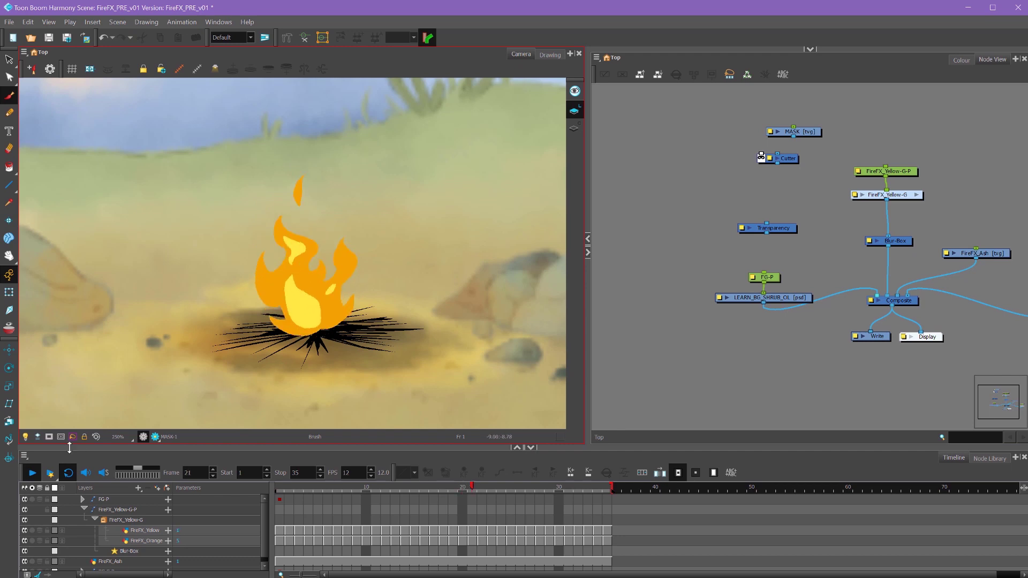
Step: Render the scene again, including the frames already rendered, and play the rendered animation
click(51, 473)
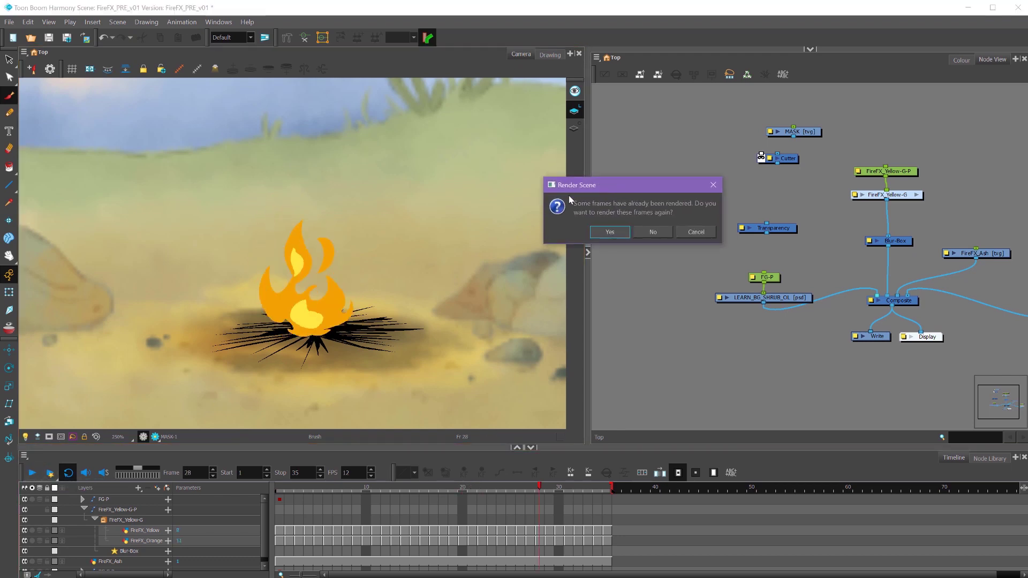
drag(569, 196, 454, 168)
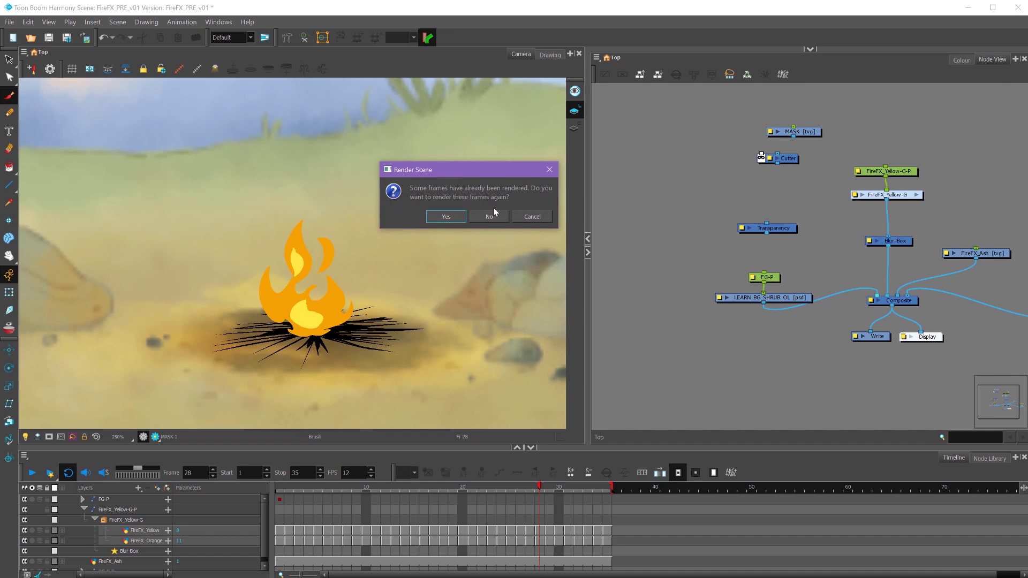
click(446, 217)
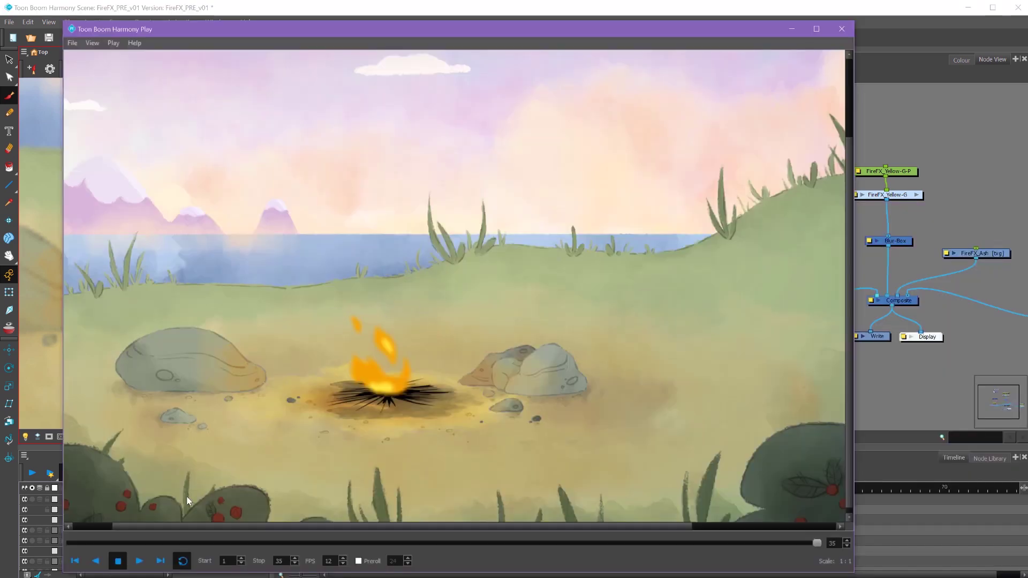
click(141, 560)
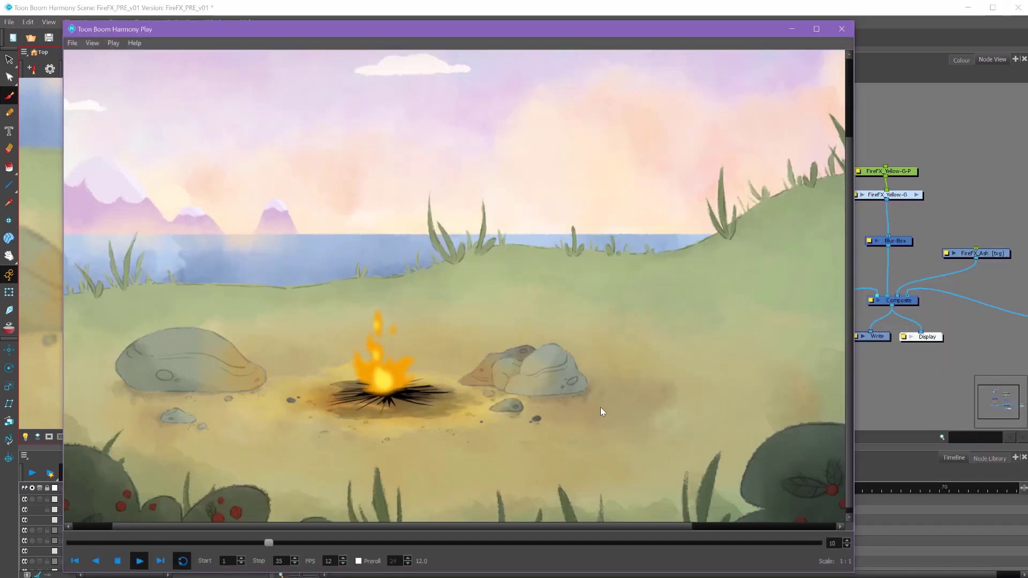